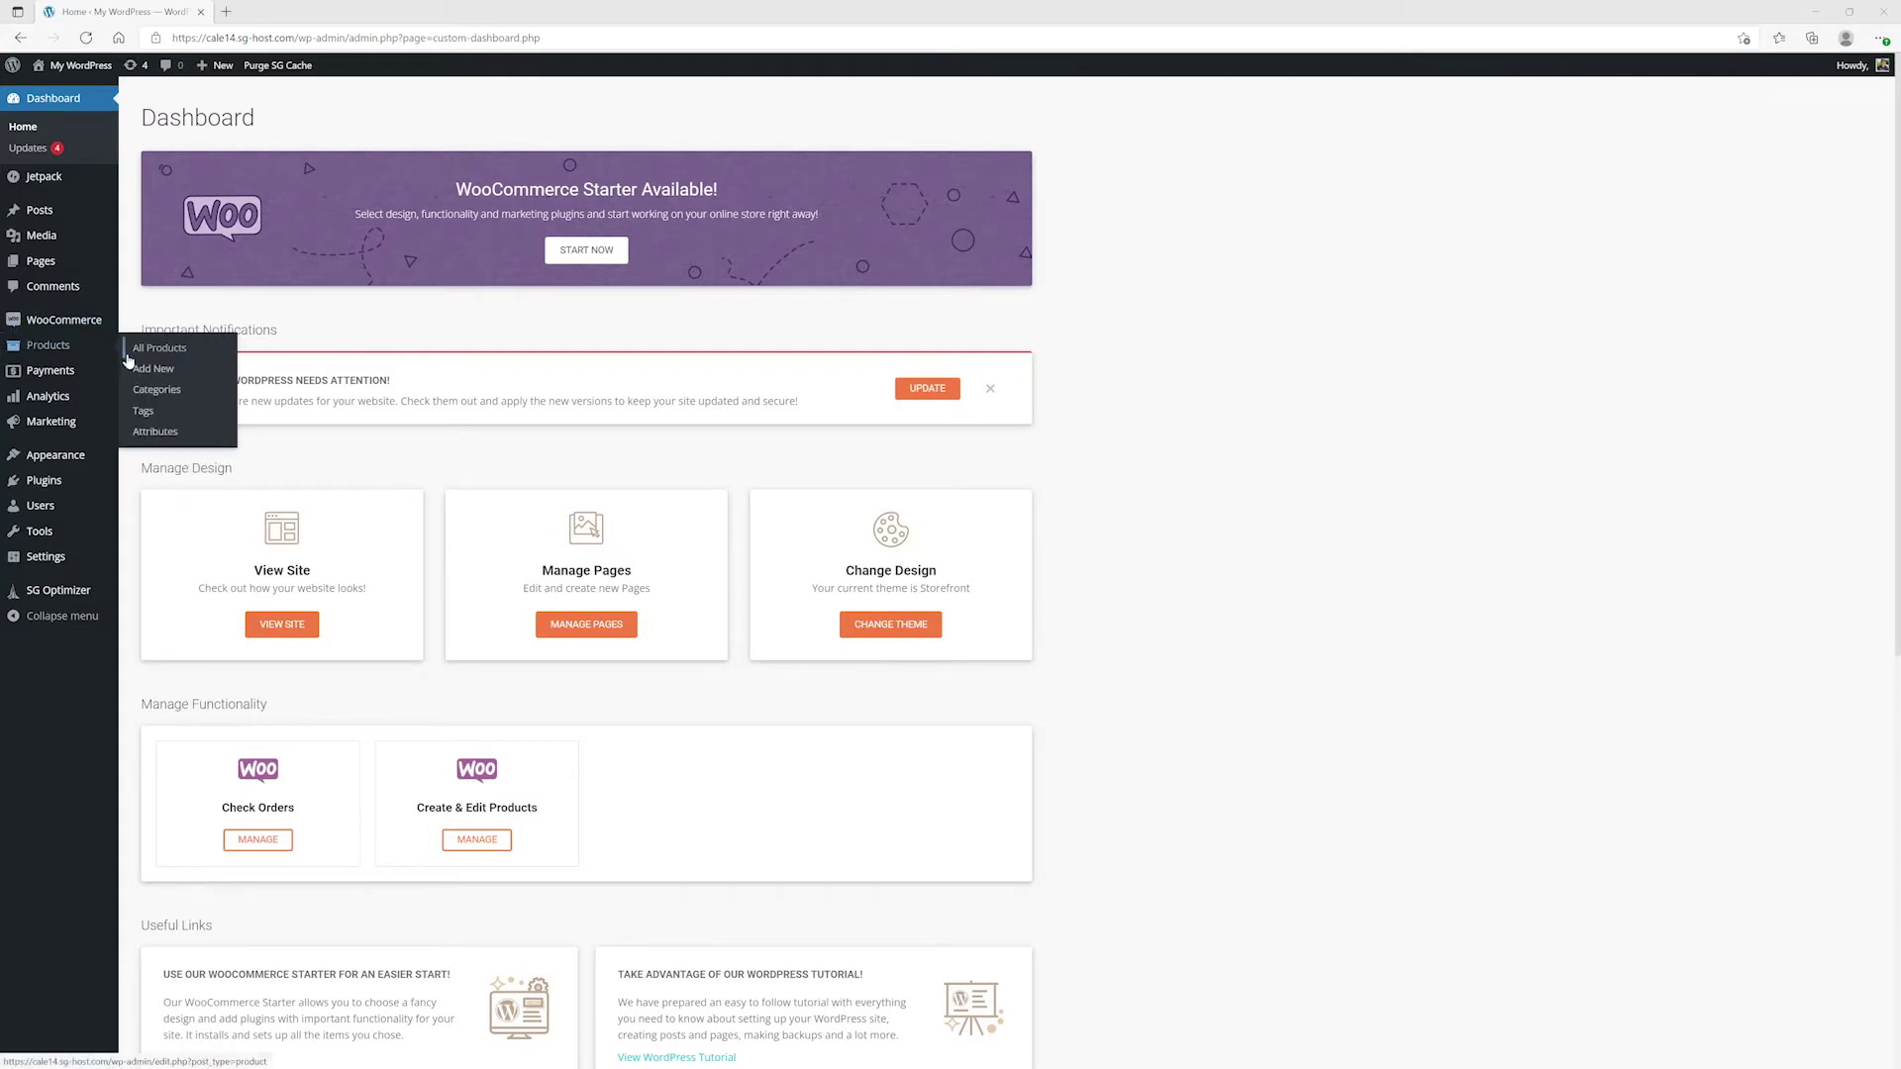
- Create a new product named 'Awesome Product' described as 'This is an awesome product!'
click(143, 372)
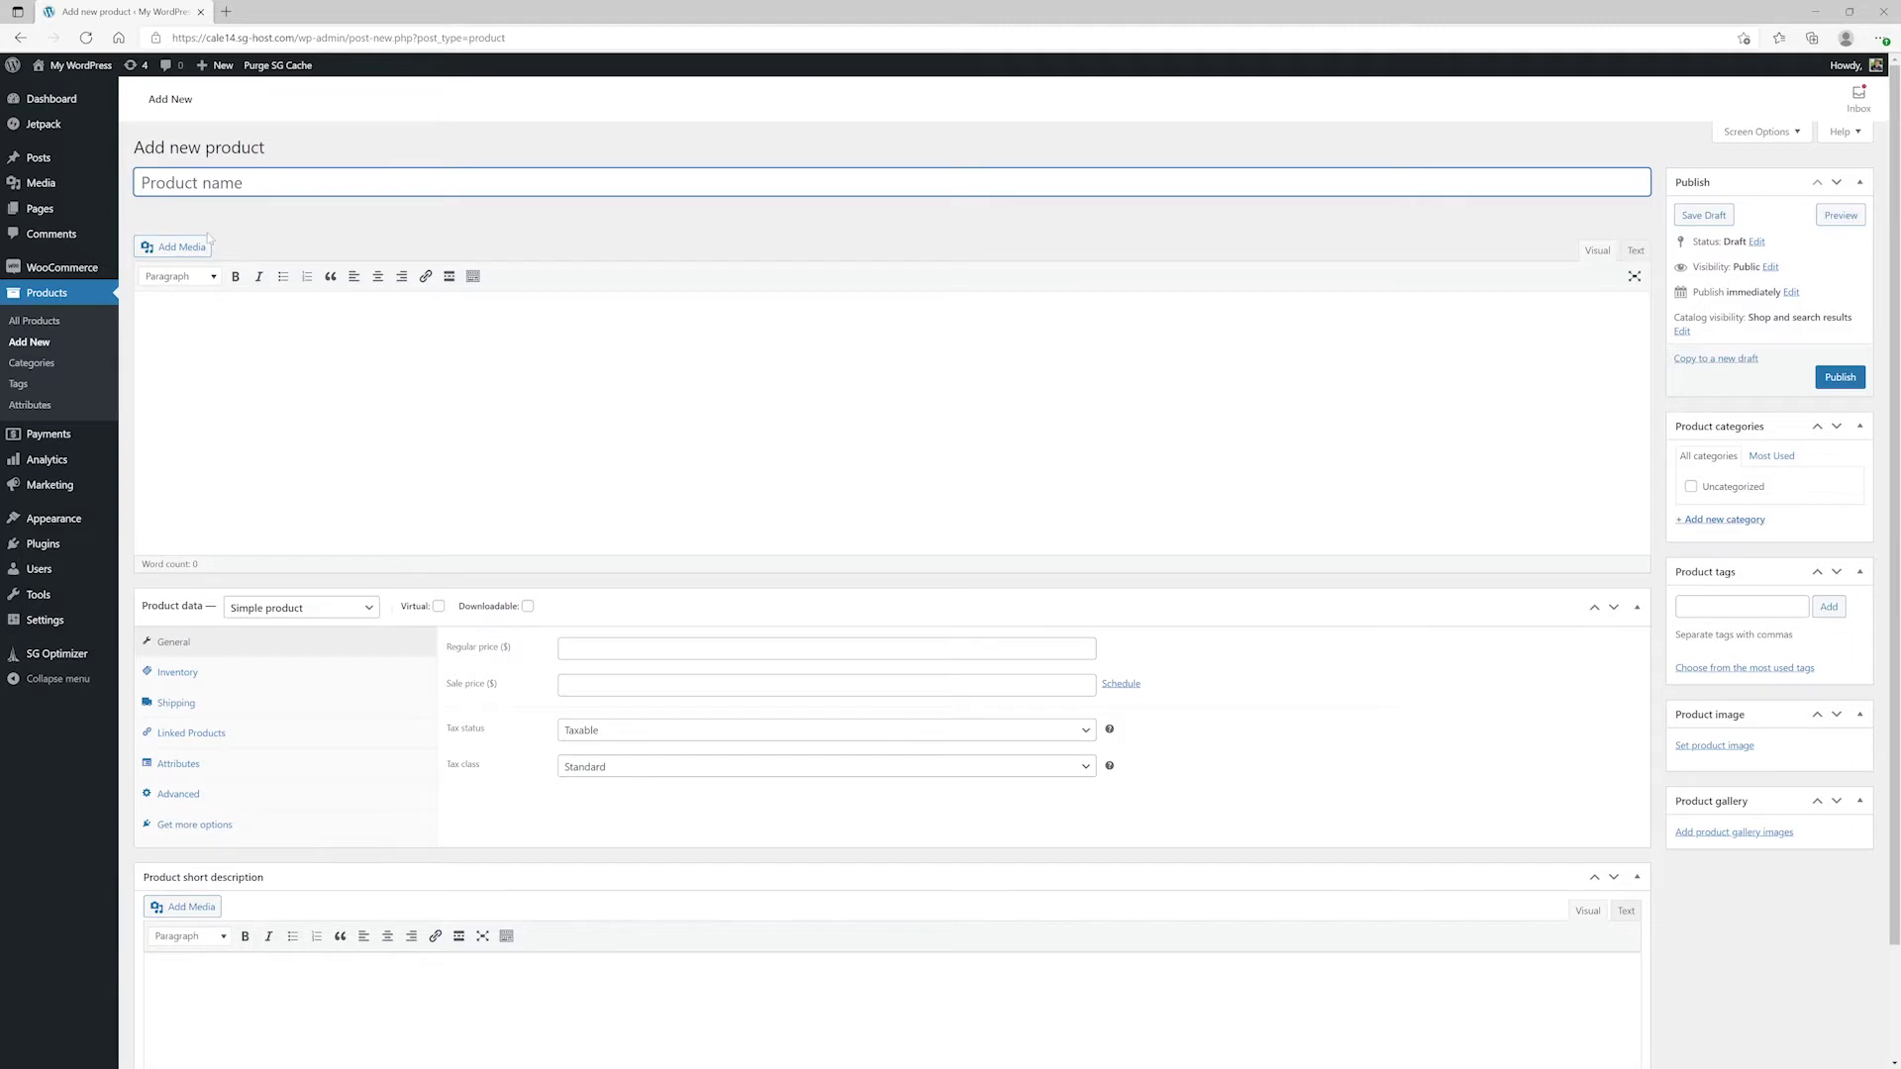
text(Awesome Product)
key(Tab)
text(This is an aw)
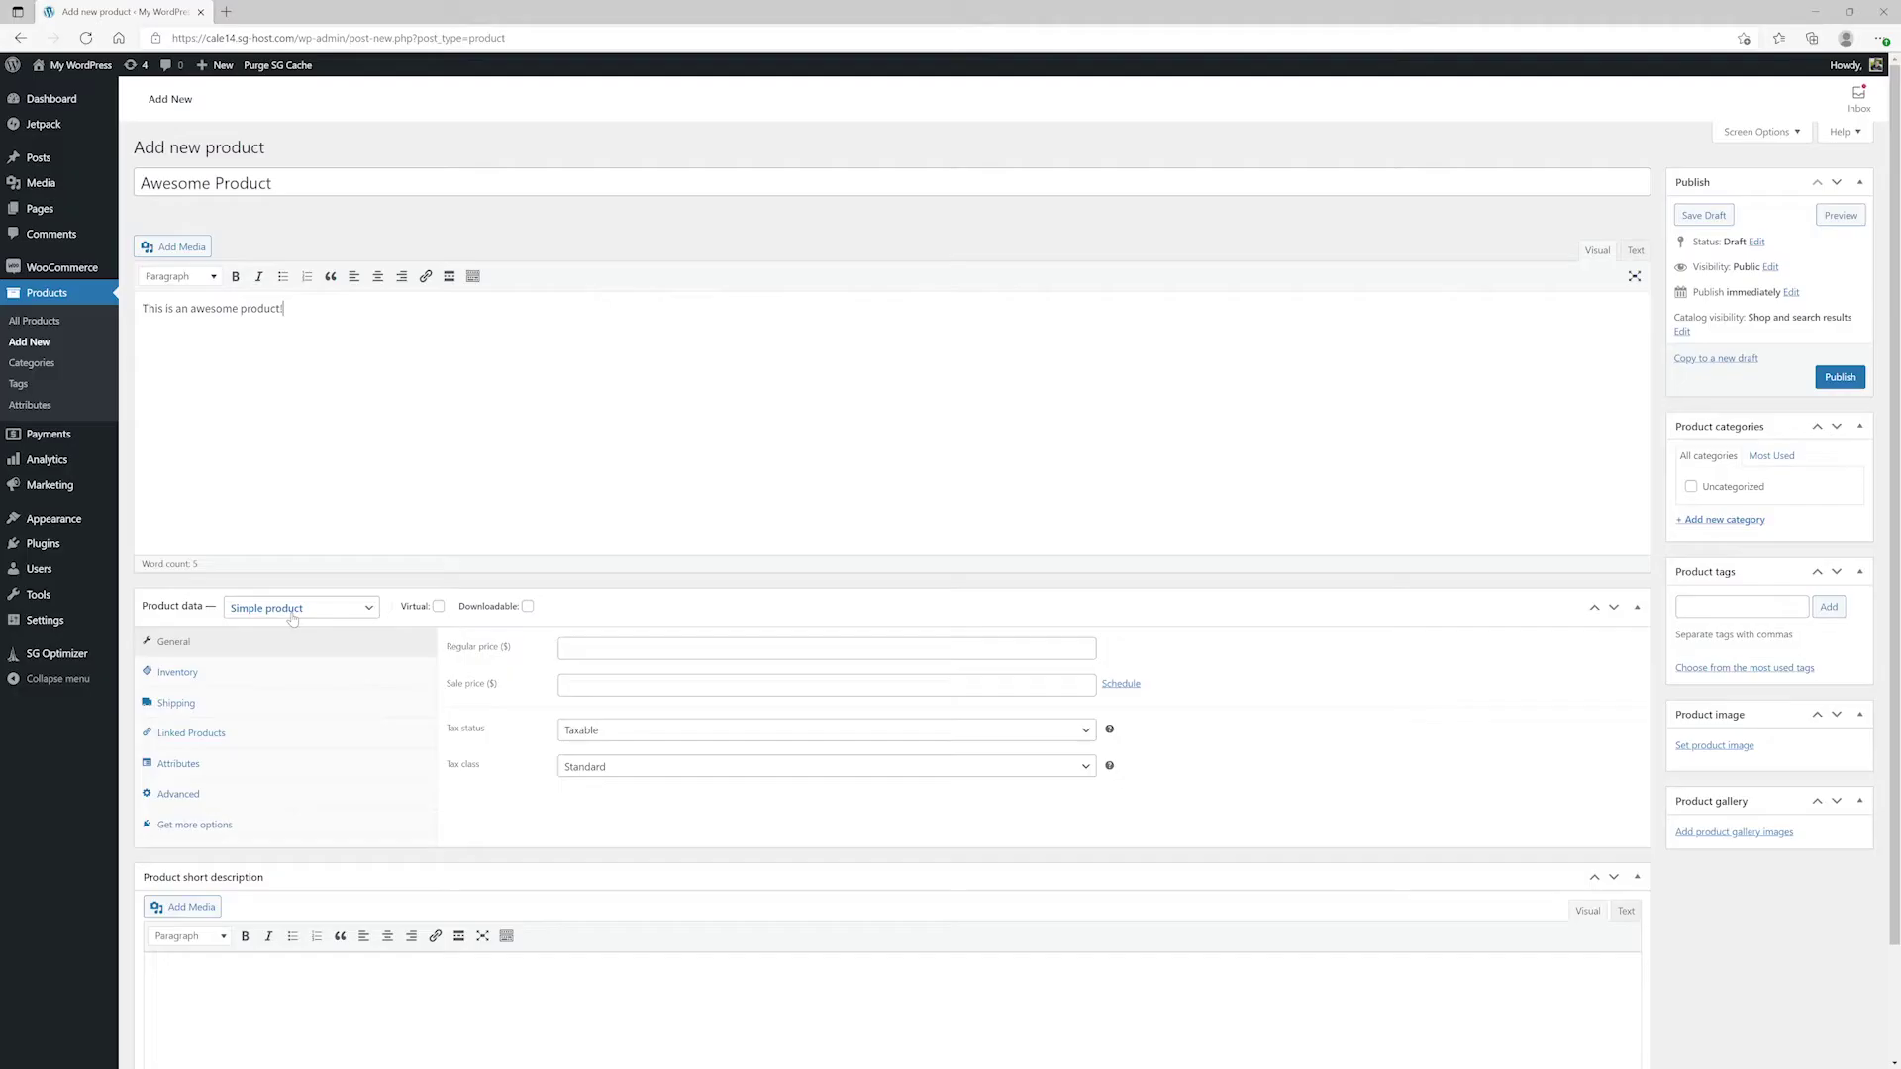
click(337, 677)
- Enter SKU AWESOMEPRODUCT and a shipping weight of 2 lbs
click(693, 649)
text(AWESOM)
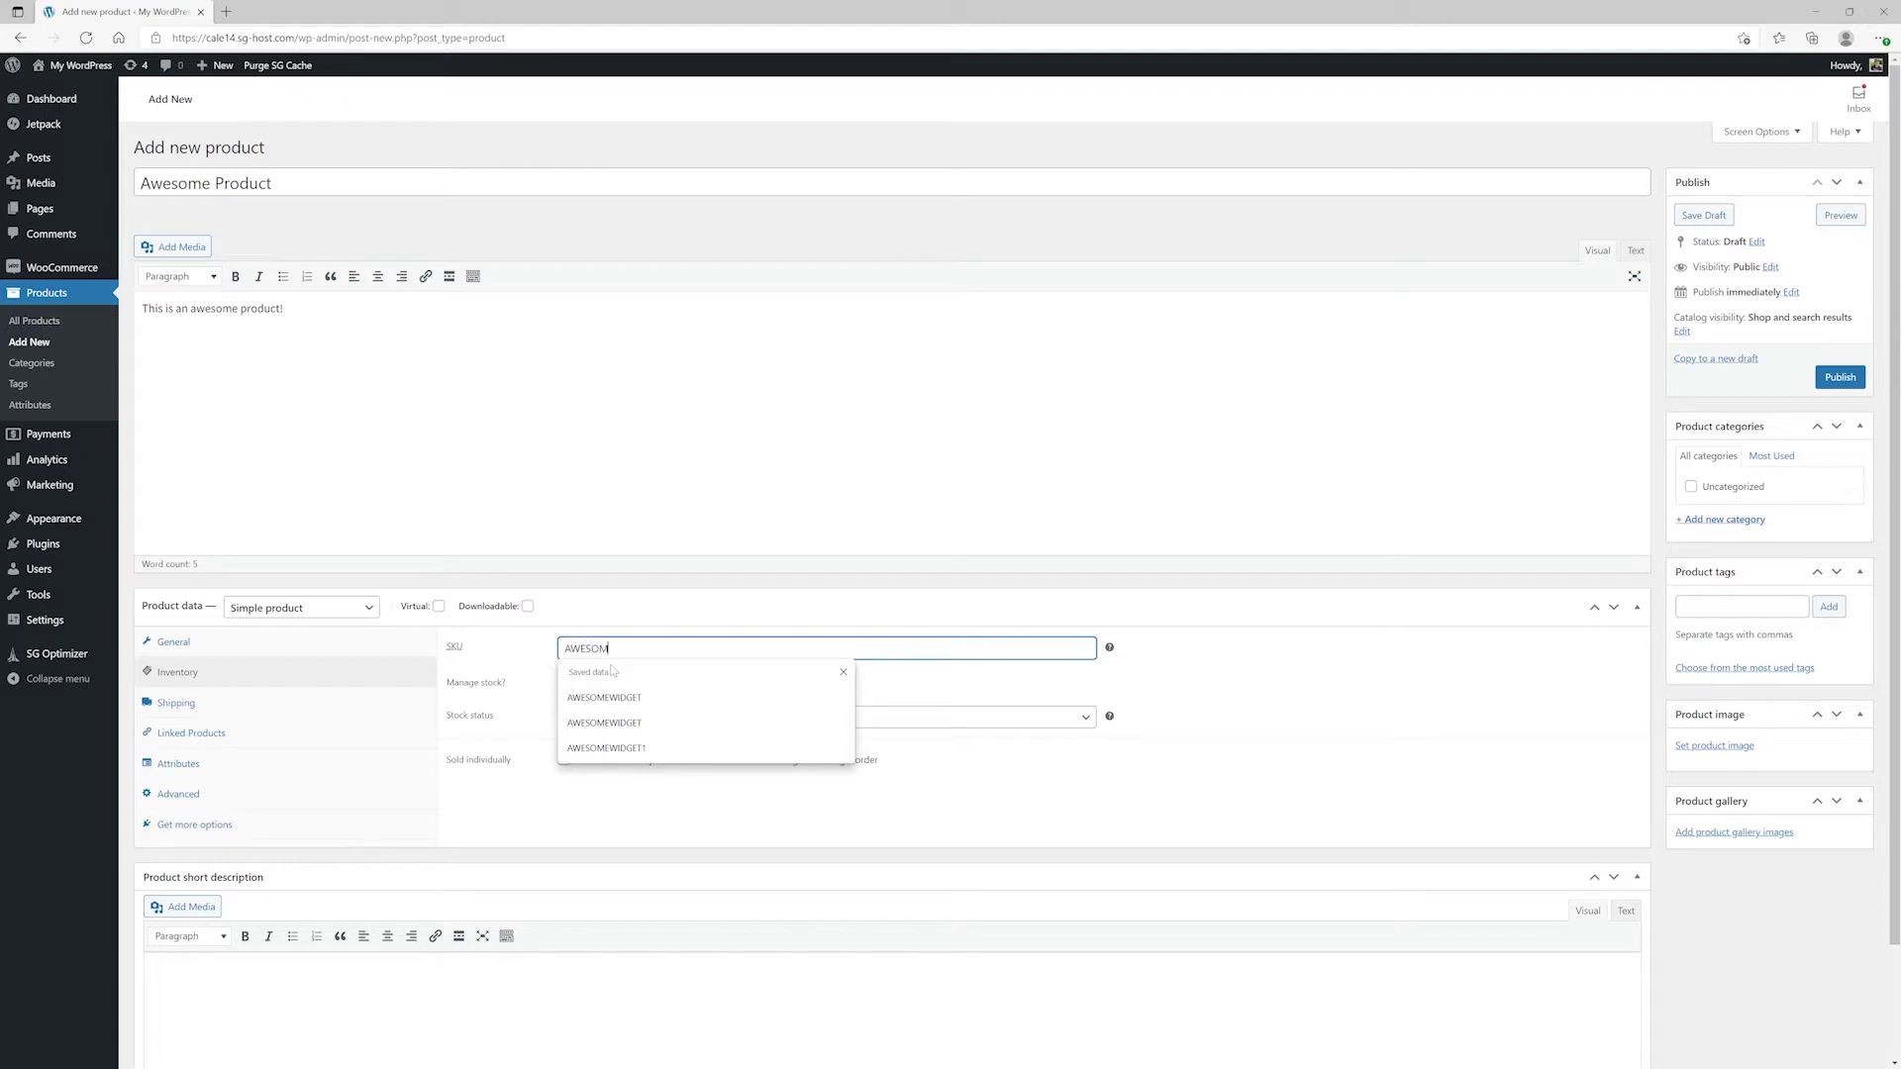
text(EPRODUCT)
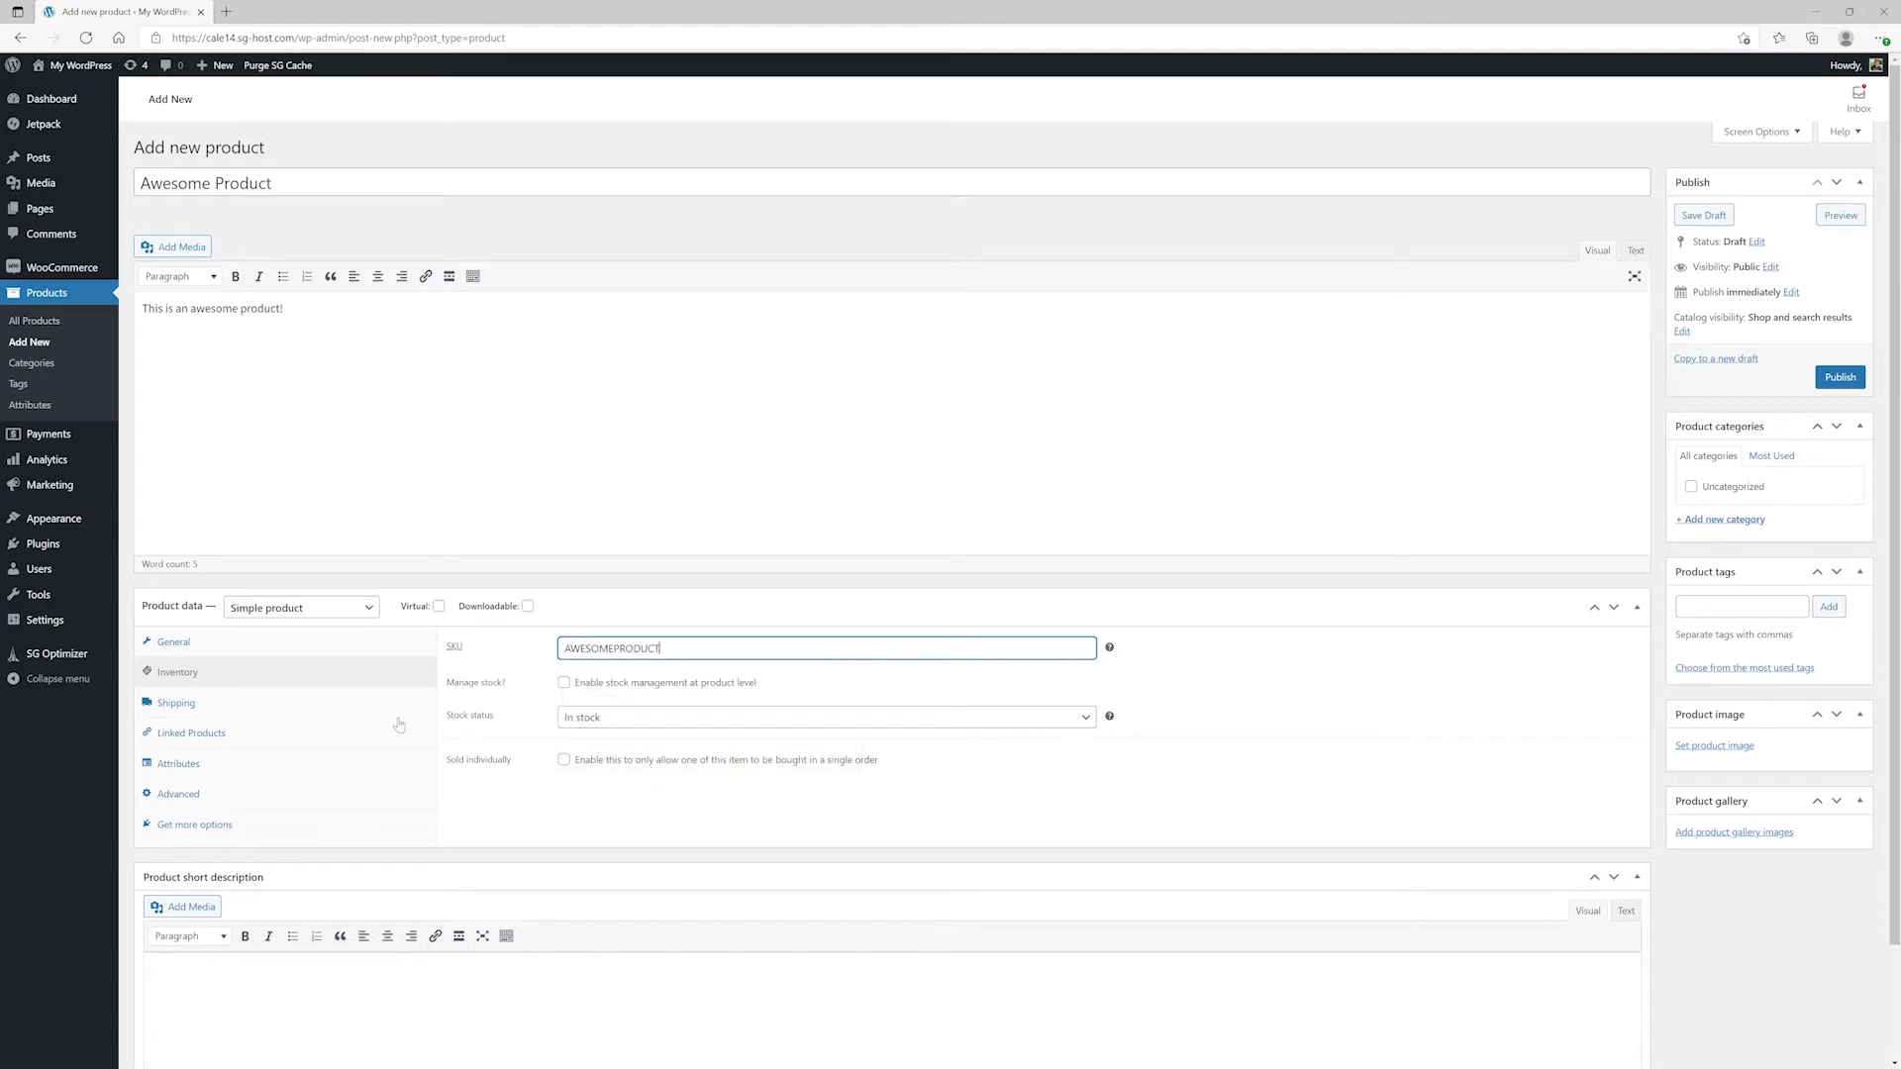
click(247, 705)
click(567, 648)
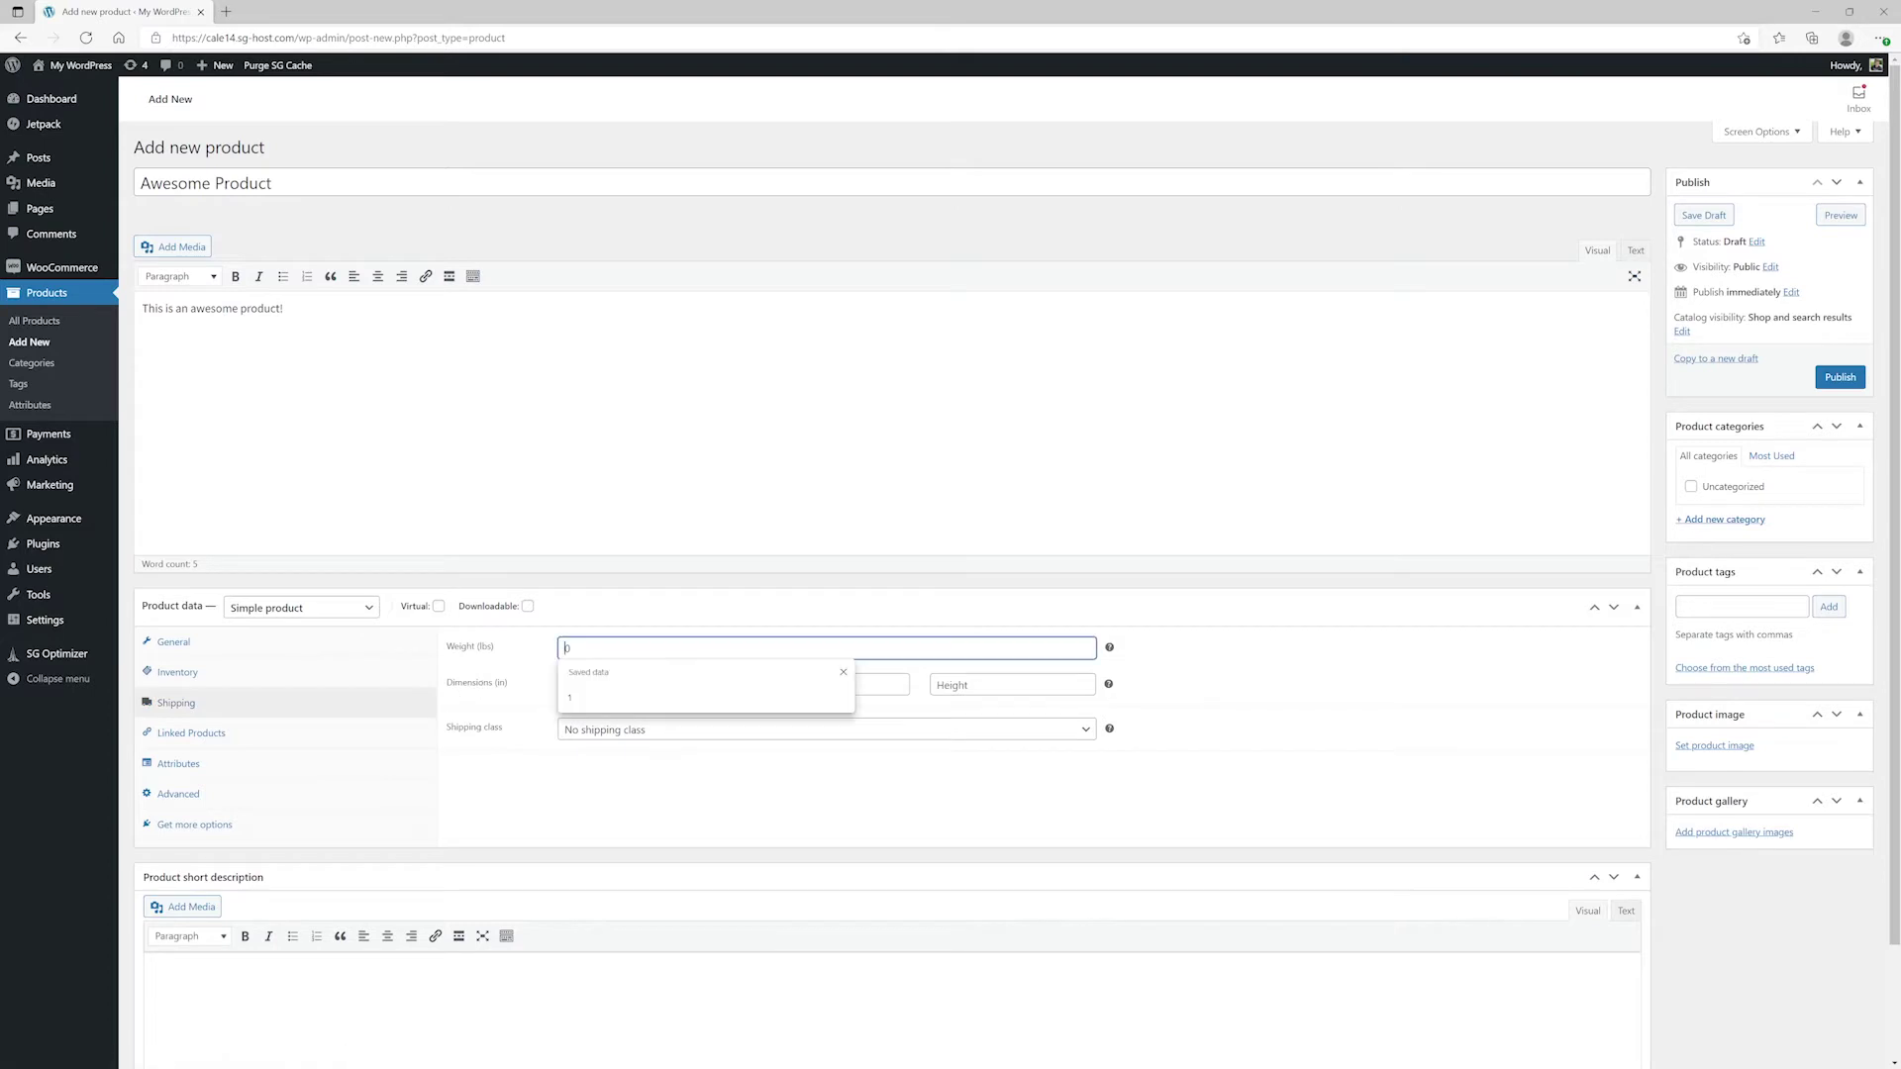
text(2)
- Set the package dimensions to 2 × 2 × 2 in
key(Tab)
key(Down)
key(Down)
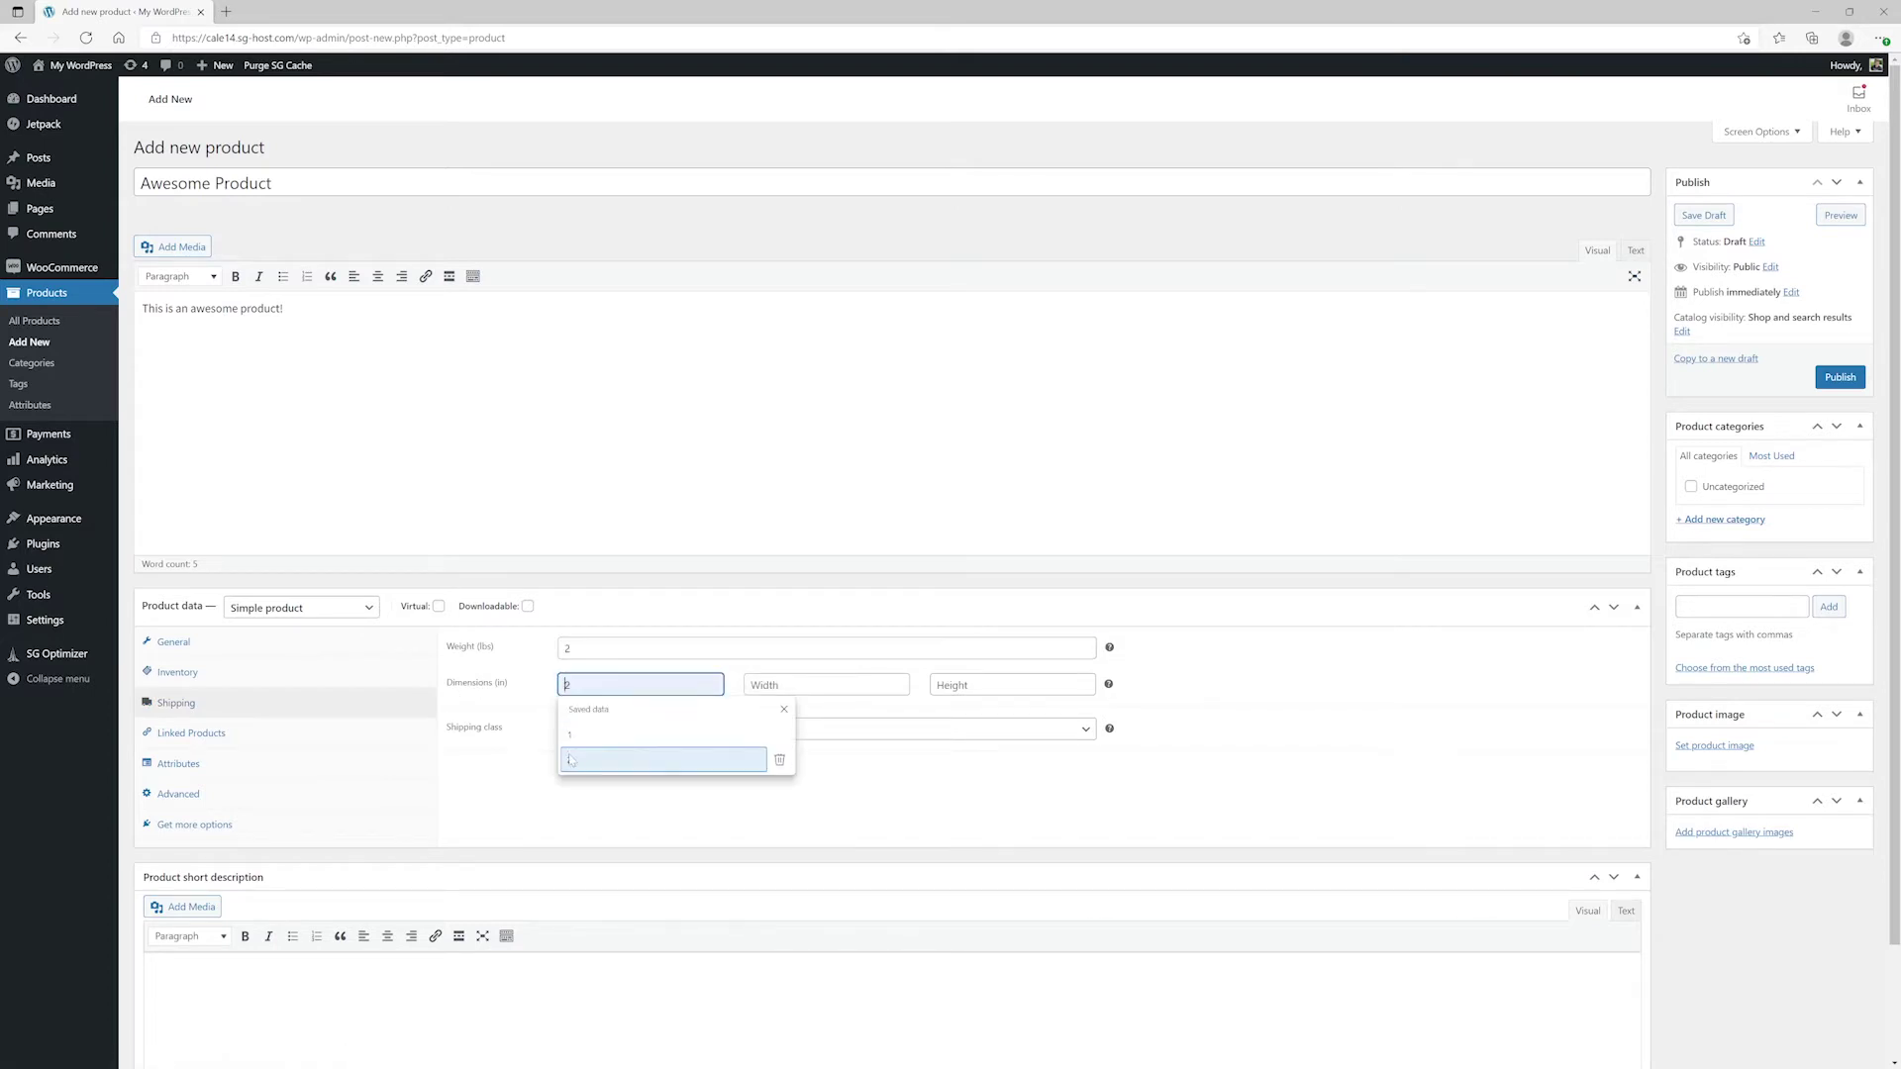
key(Return)
key(Tab)
key(Down)
key(Down)
key(Return)
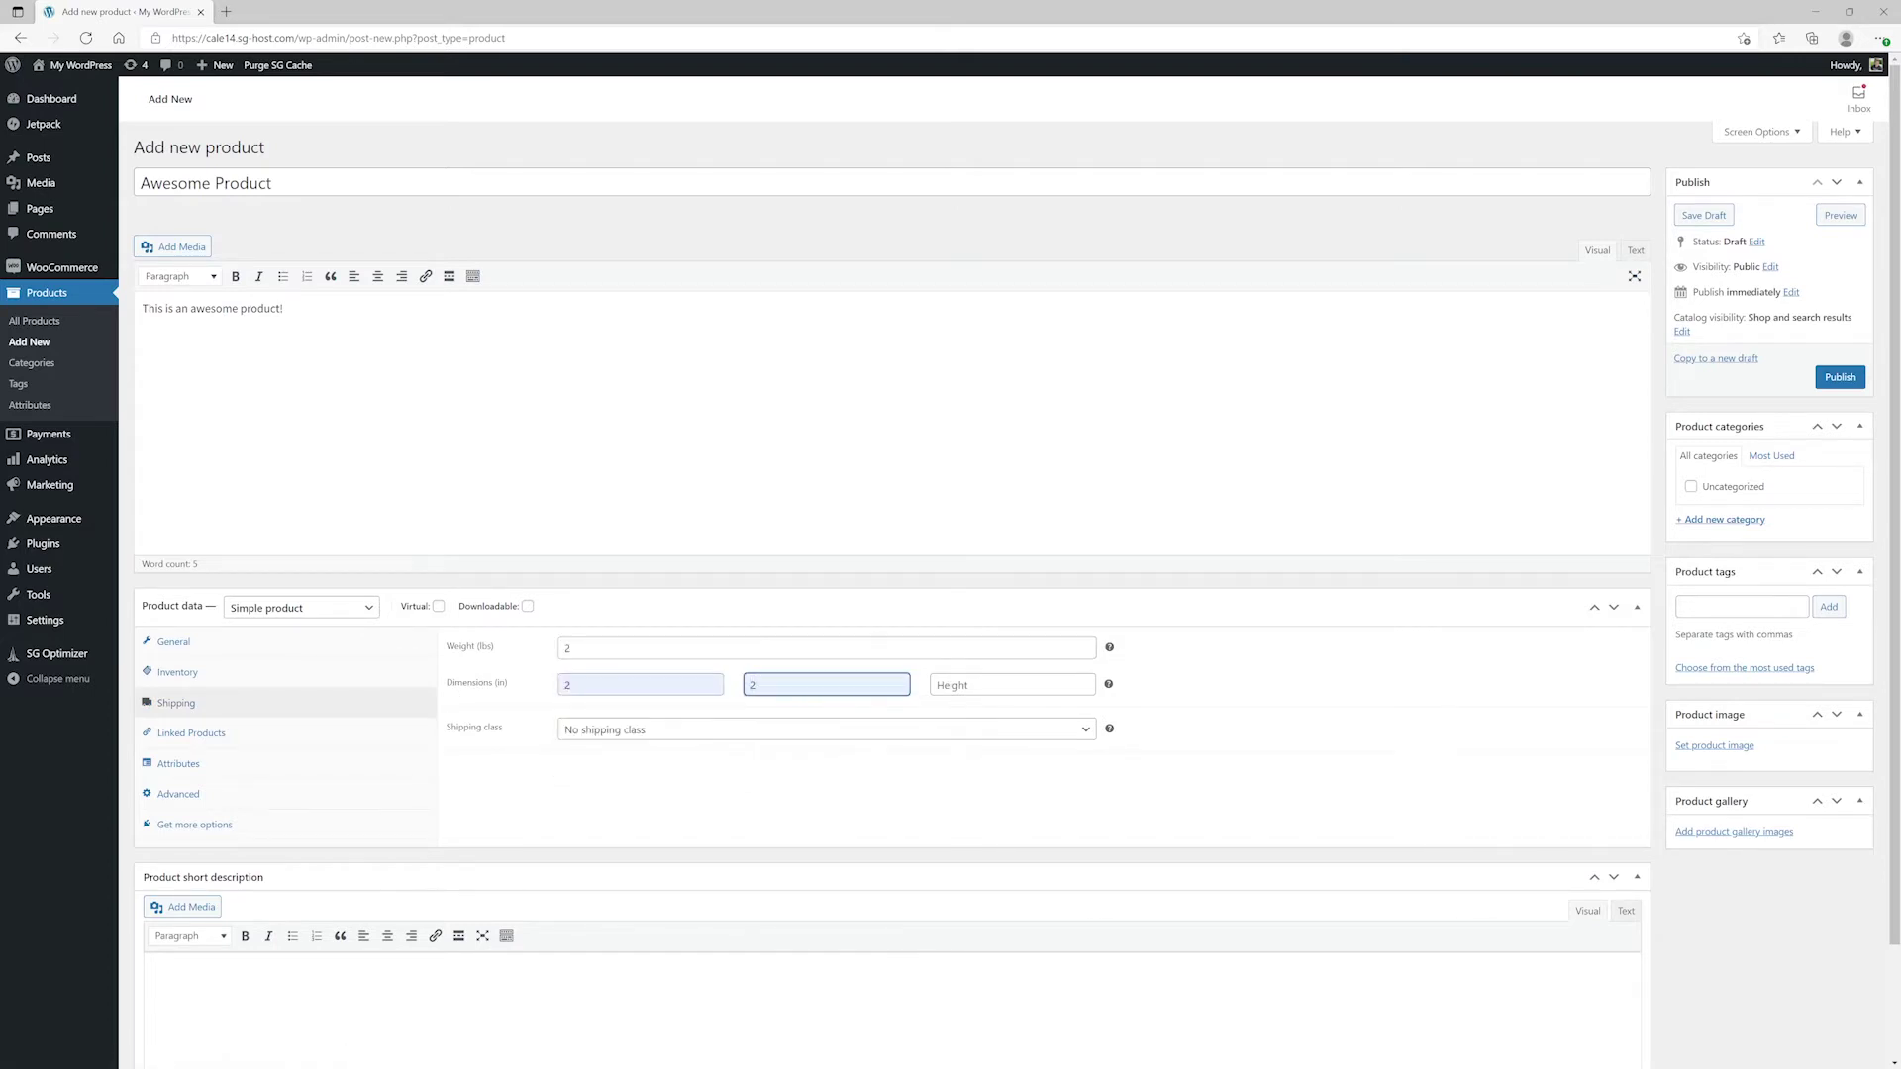
key(Tab)
key(Down)
key(Down)
key(Return)
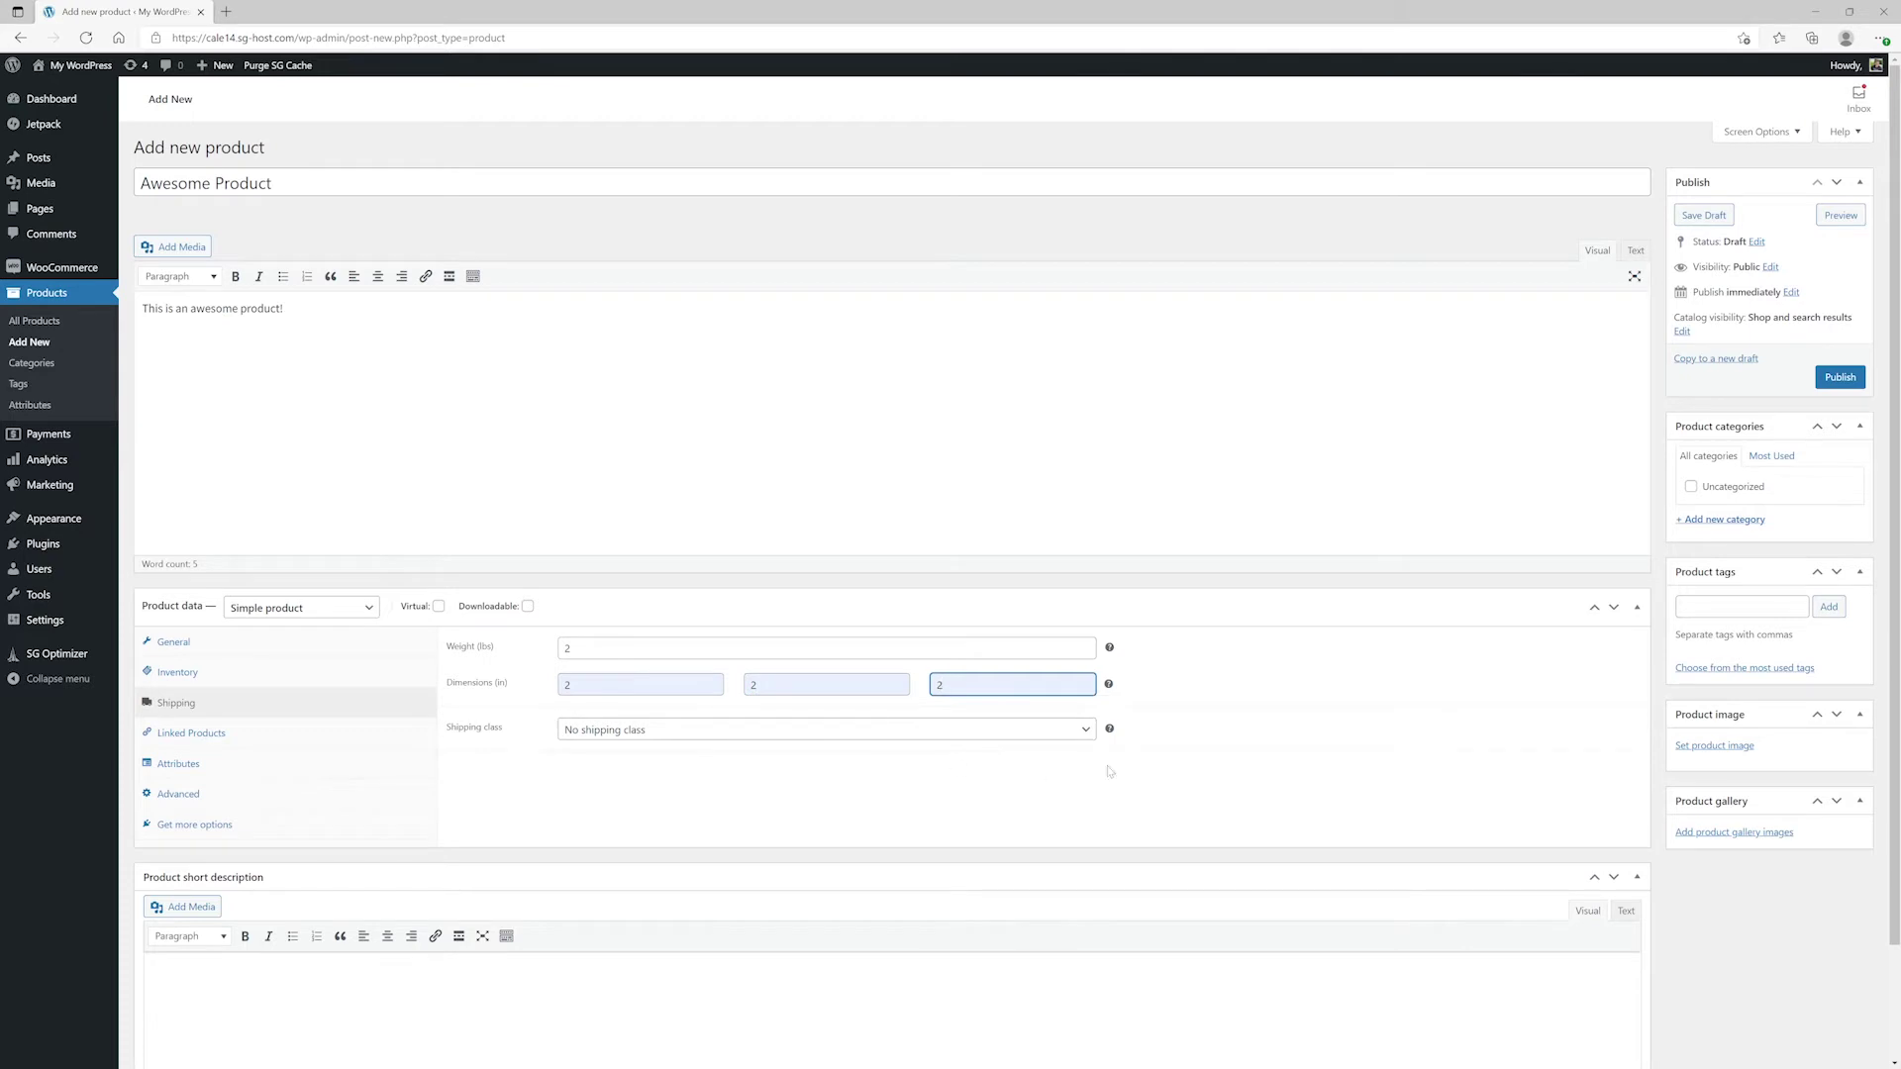
- Give the product the grey placeholder image and publish it
click(1703, 746)
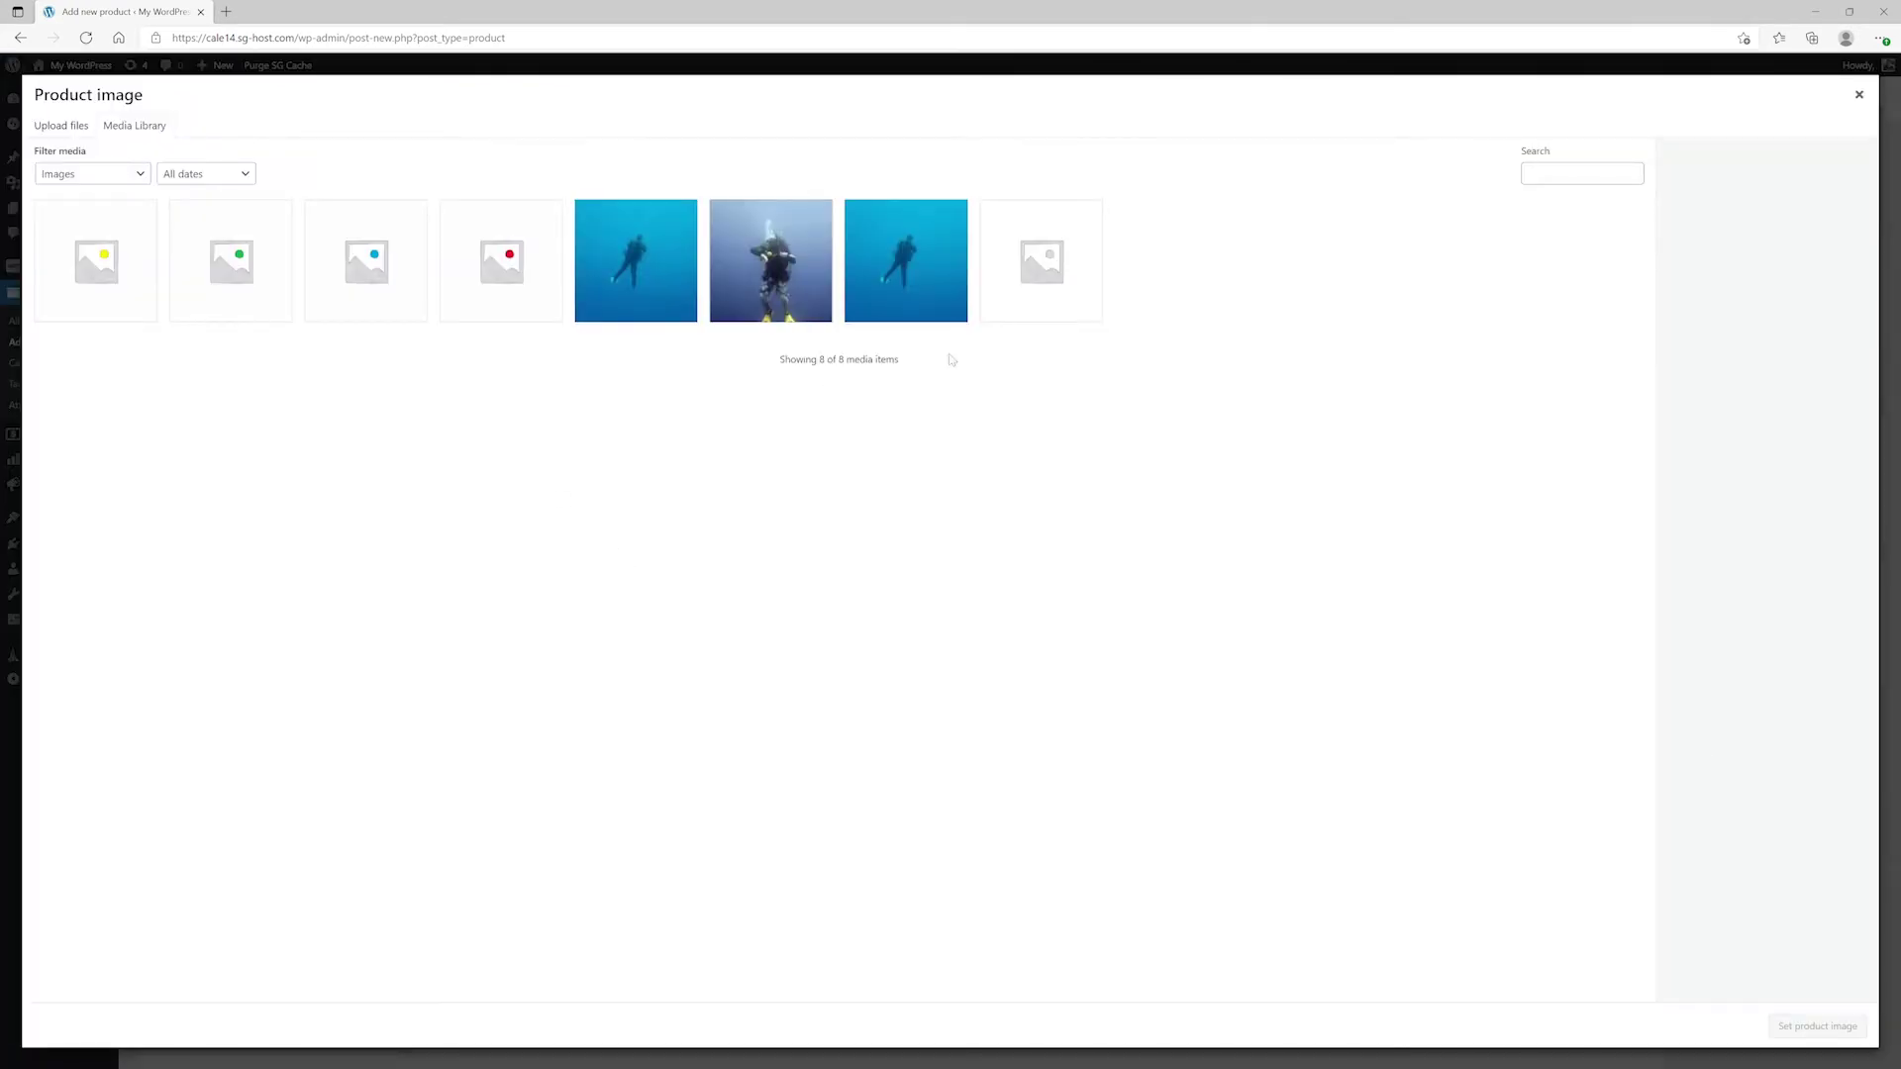
click(1016, 302)
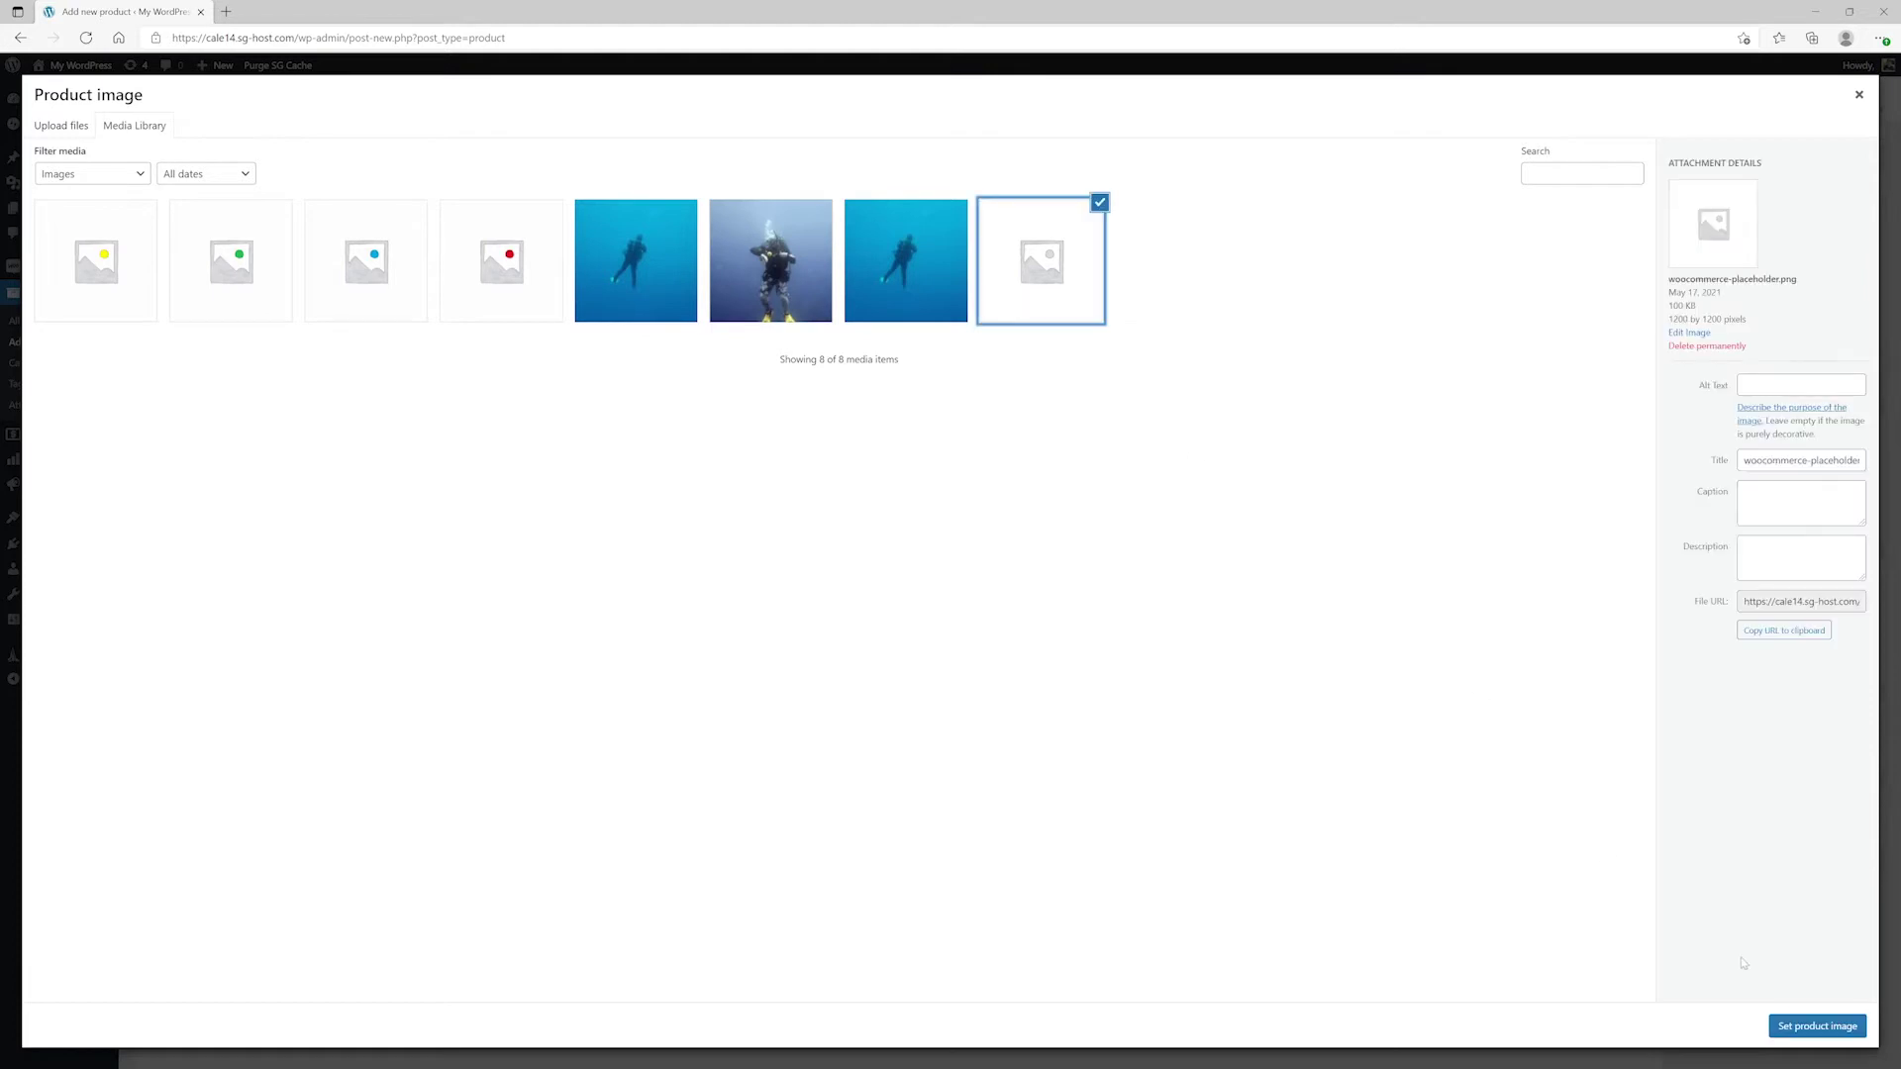
click(1782, 1025)
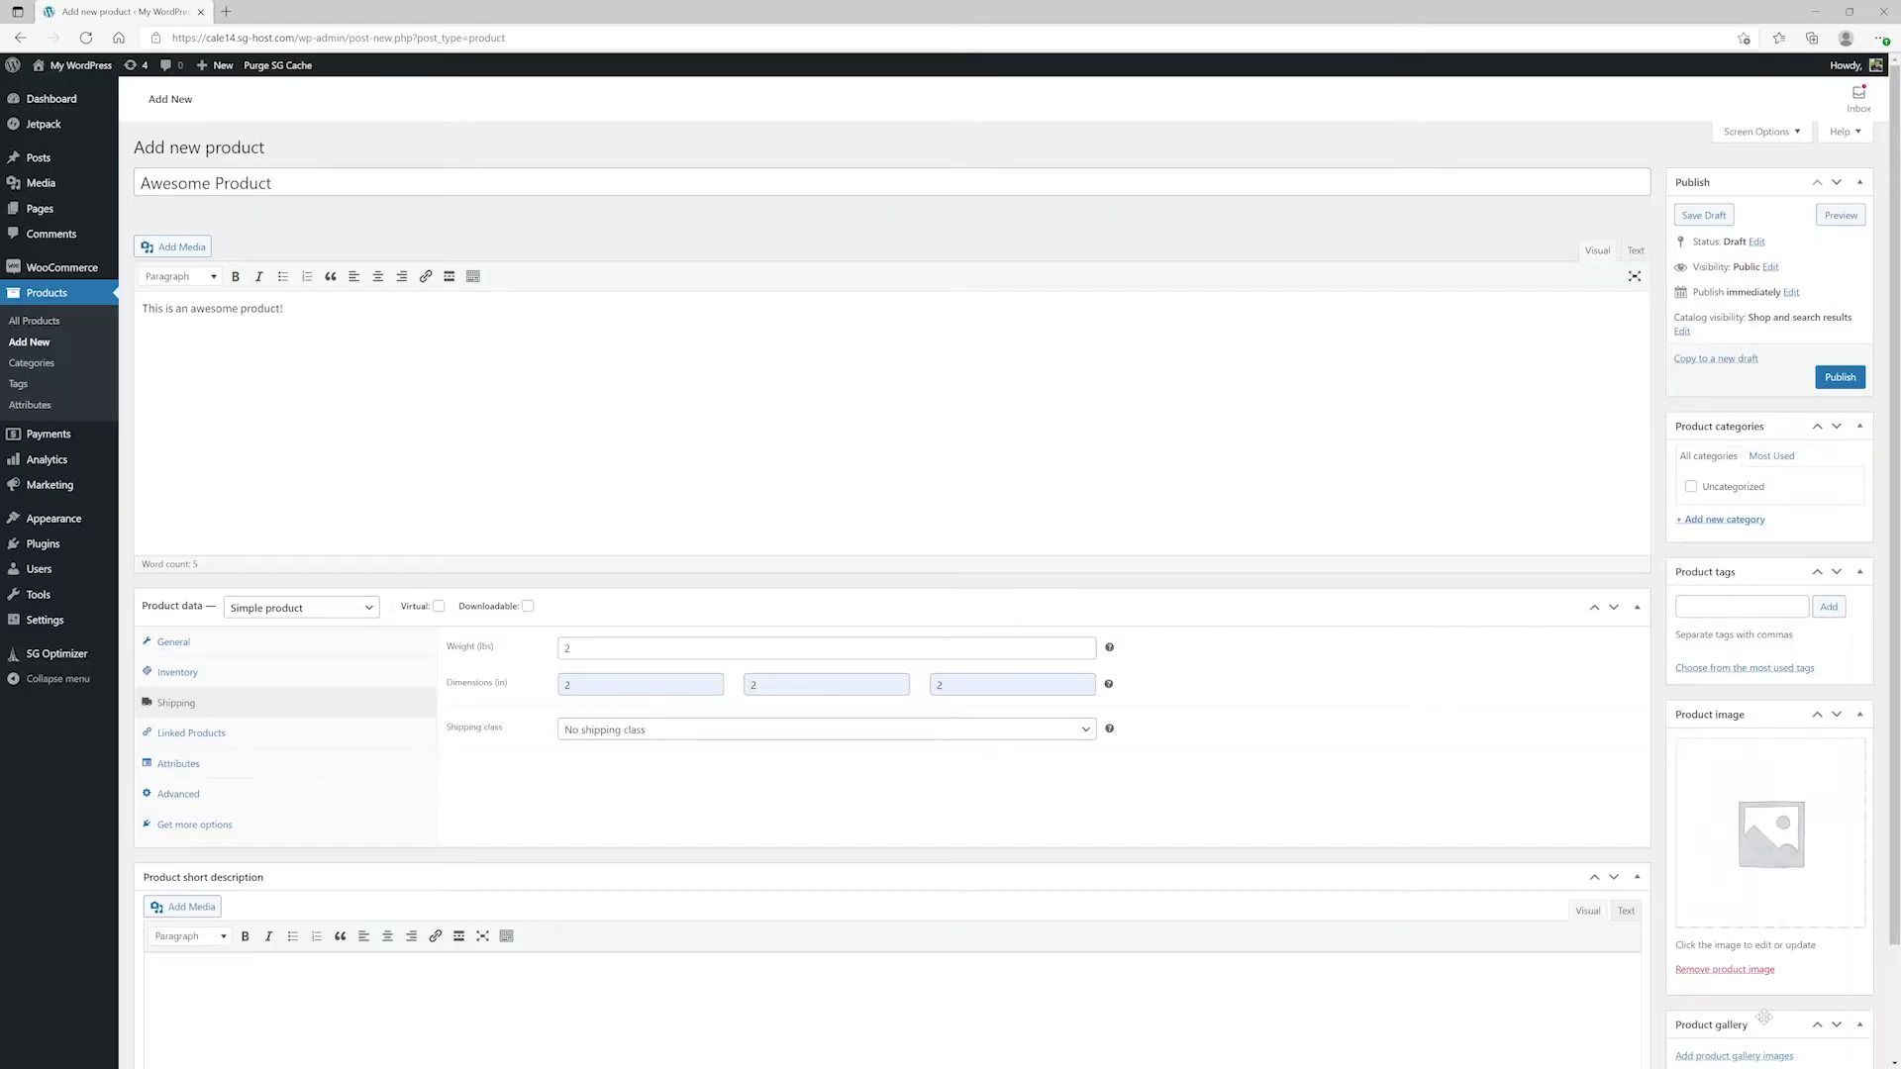
click(1833, 382)
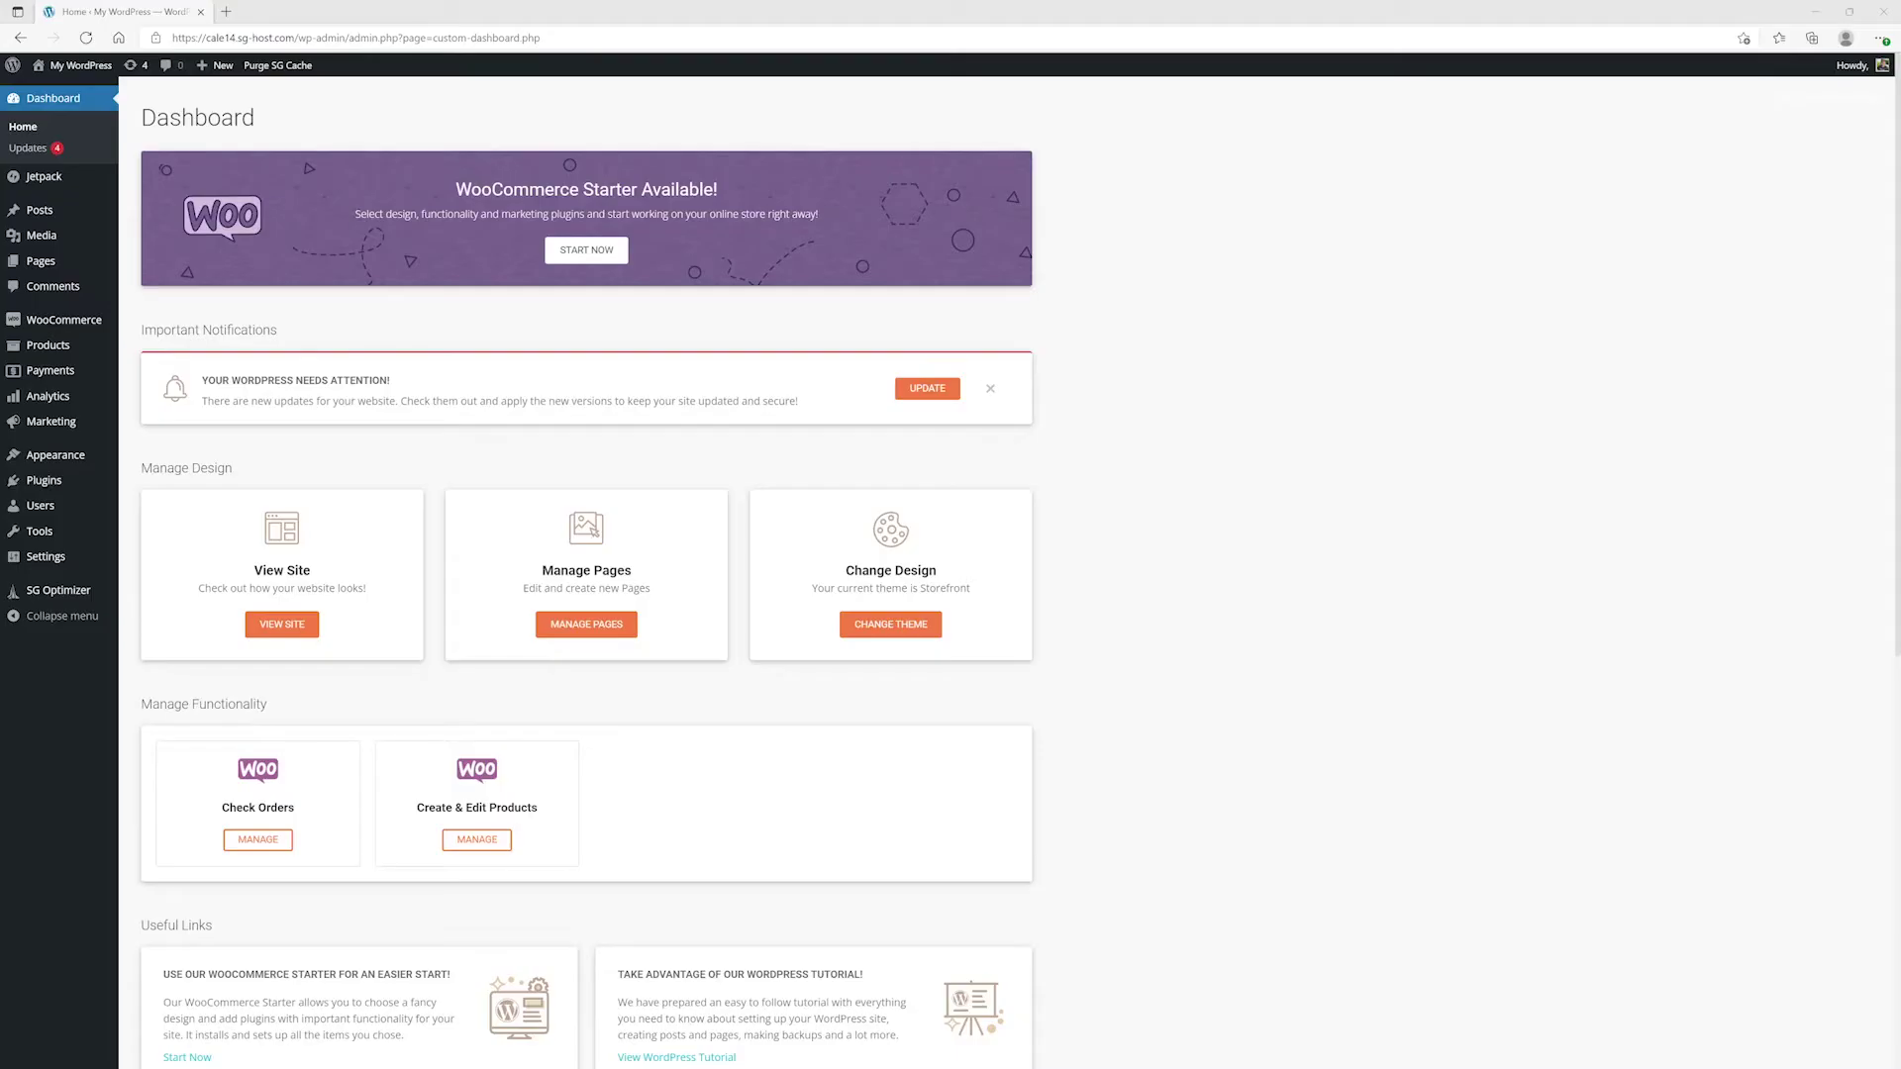
mouse_move(47, 344)
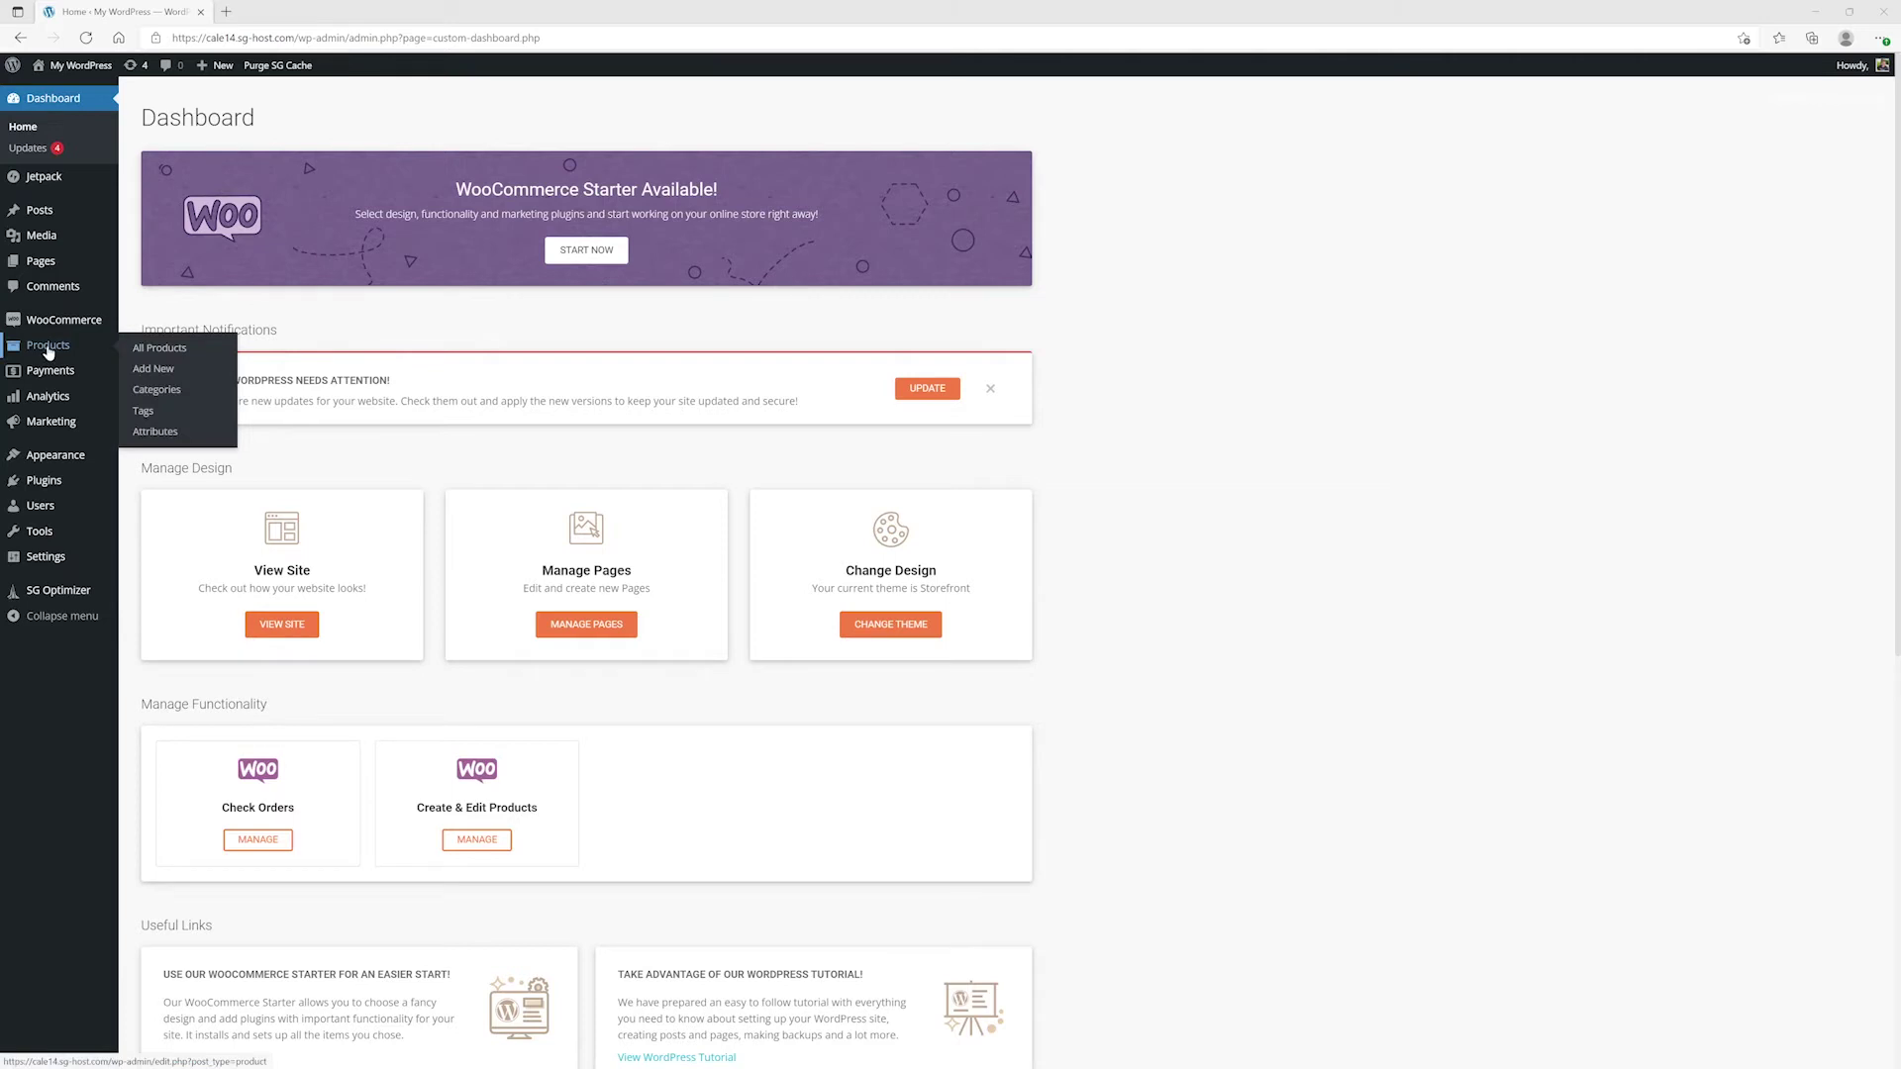
- Add a new product attribute named Color on the Attributes page
click(144, 433)
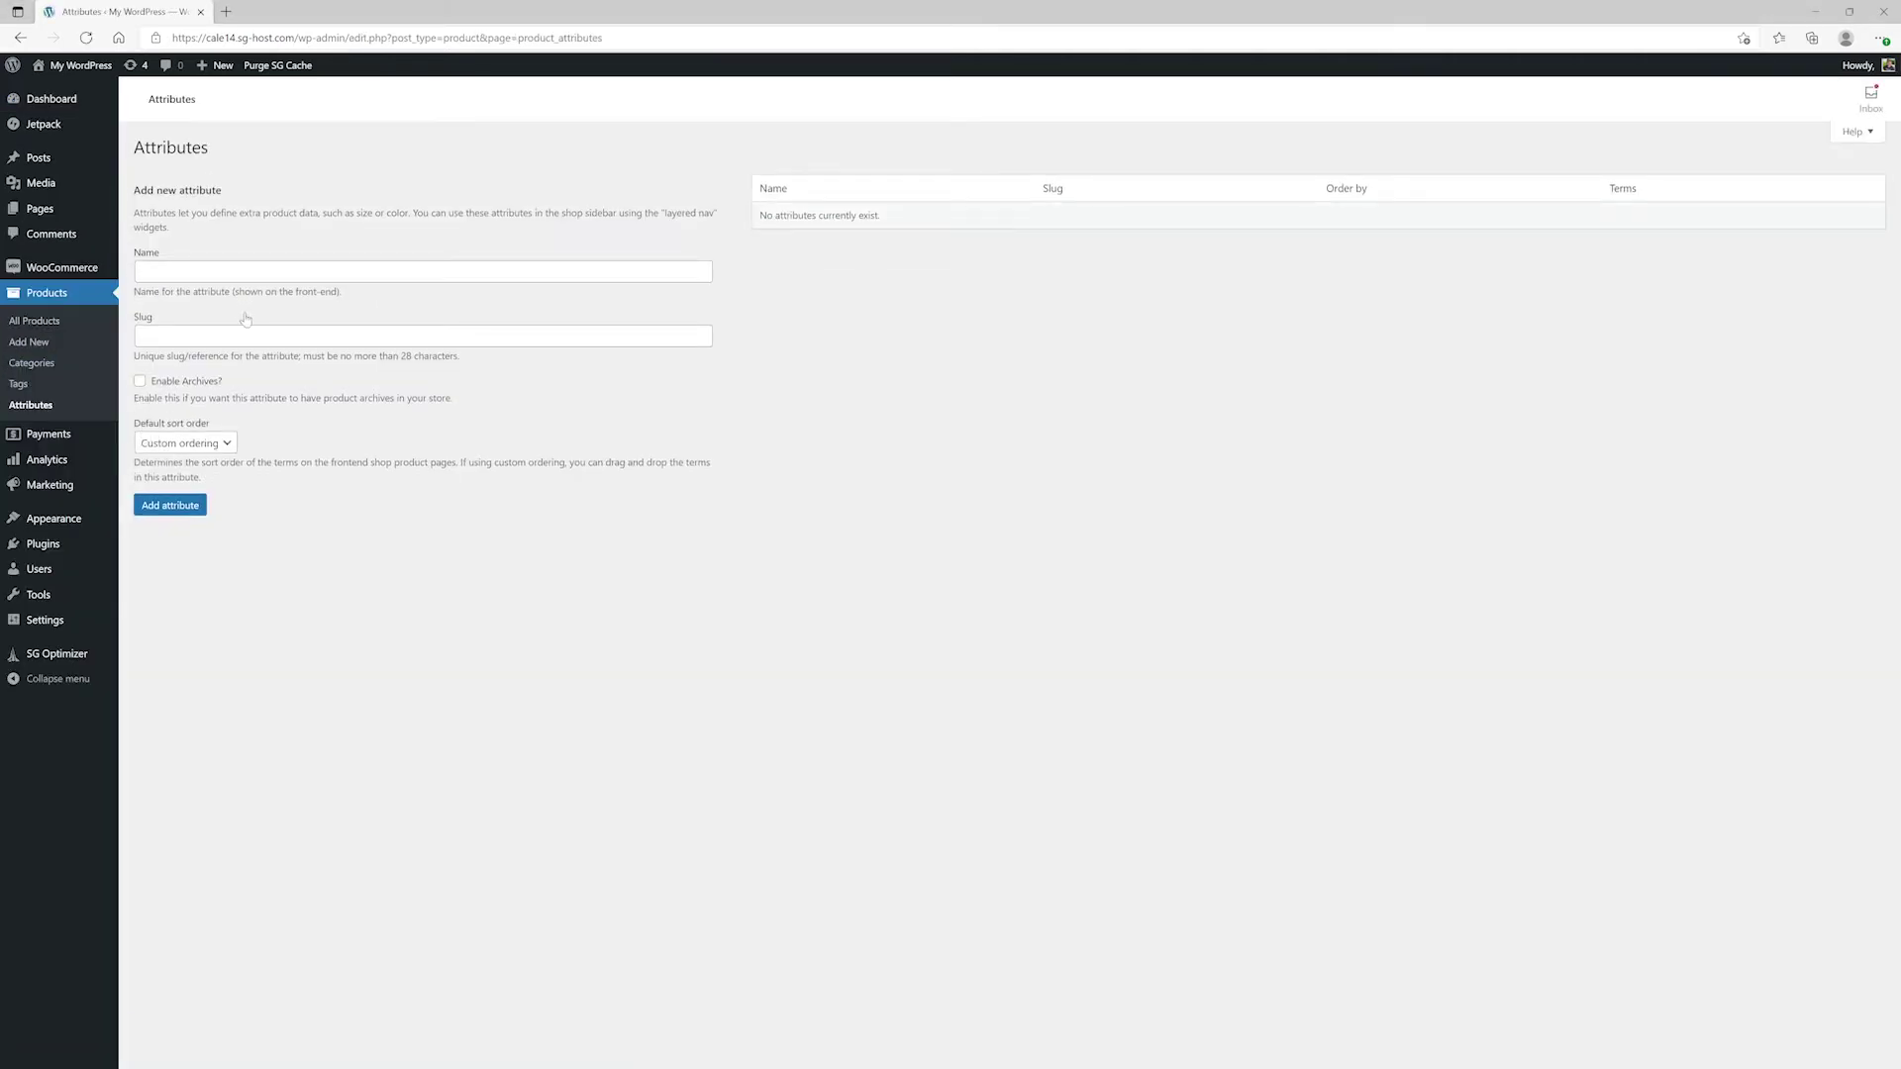
click(297, 272)
text(Color)
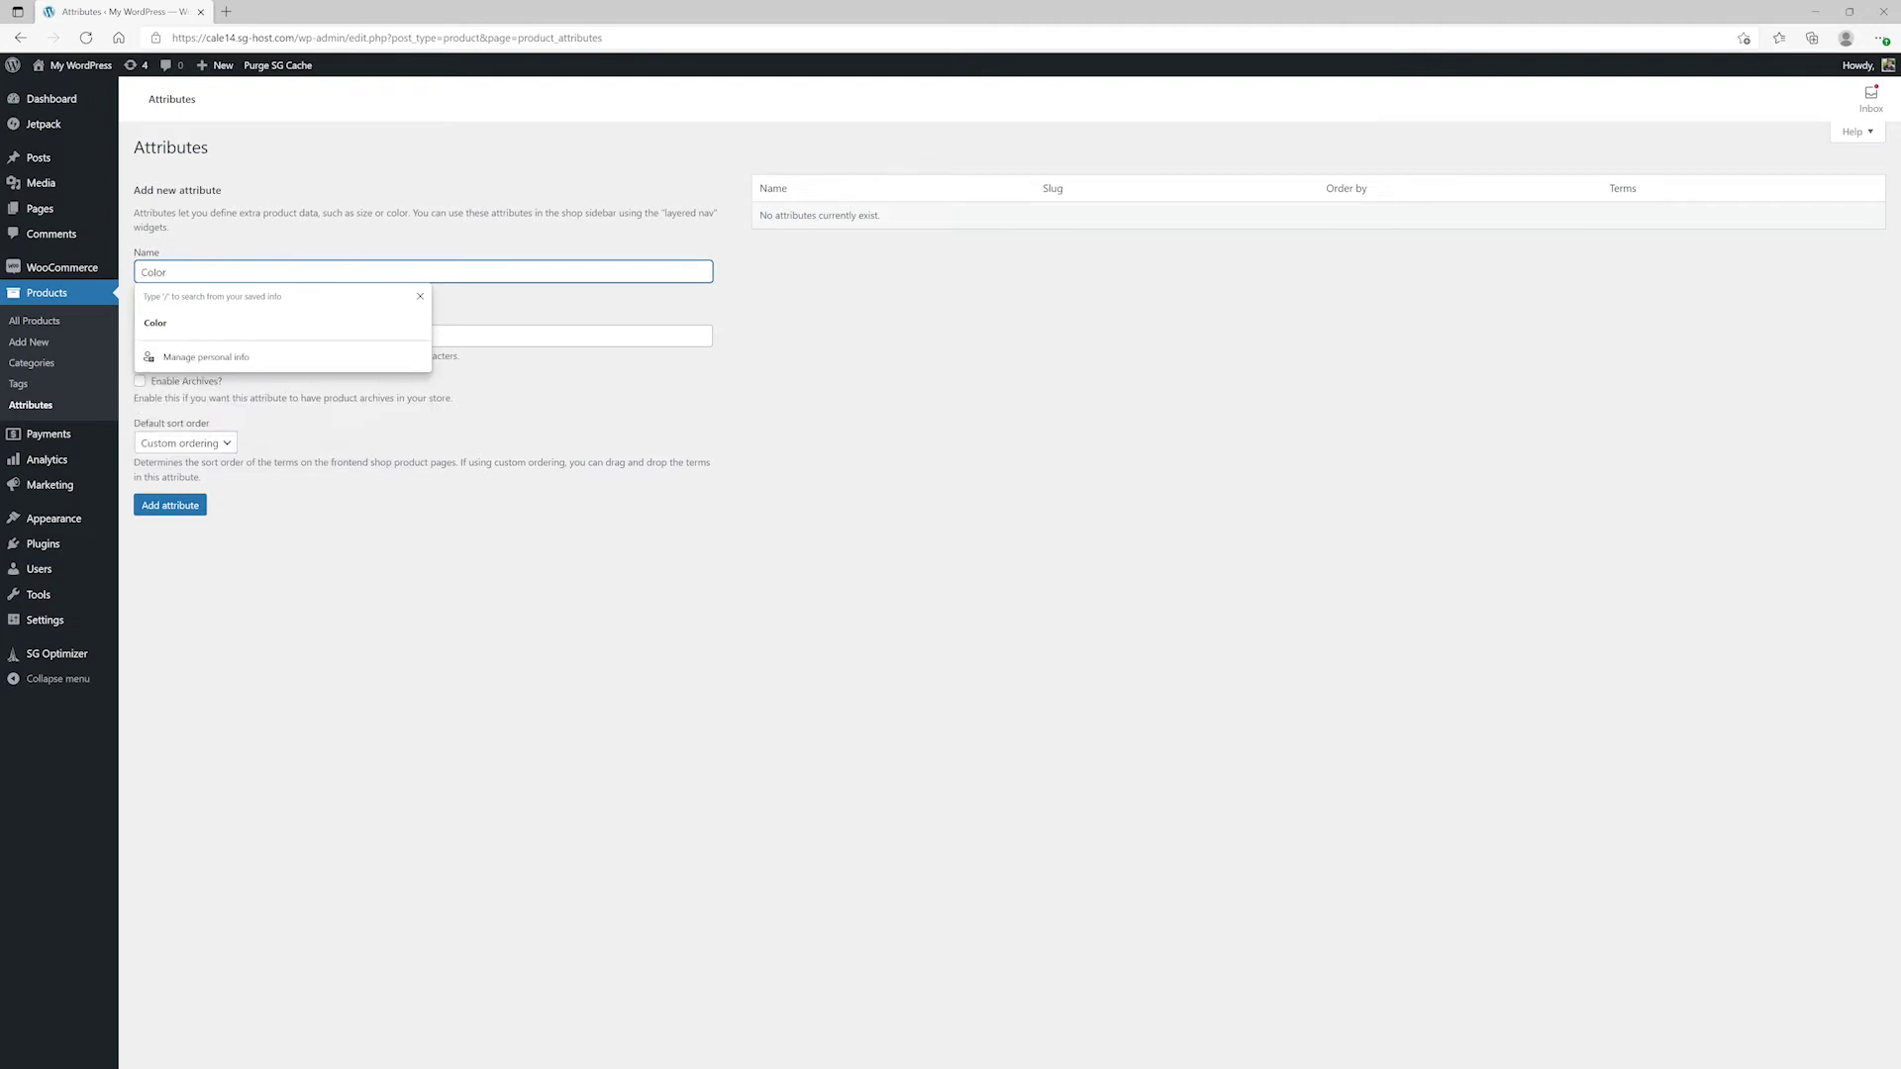
key(Tab)
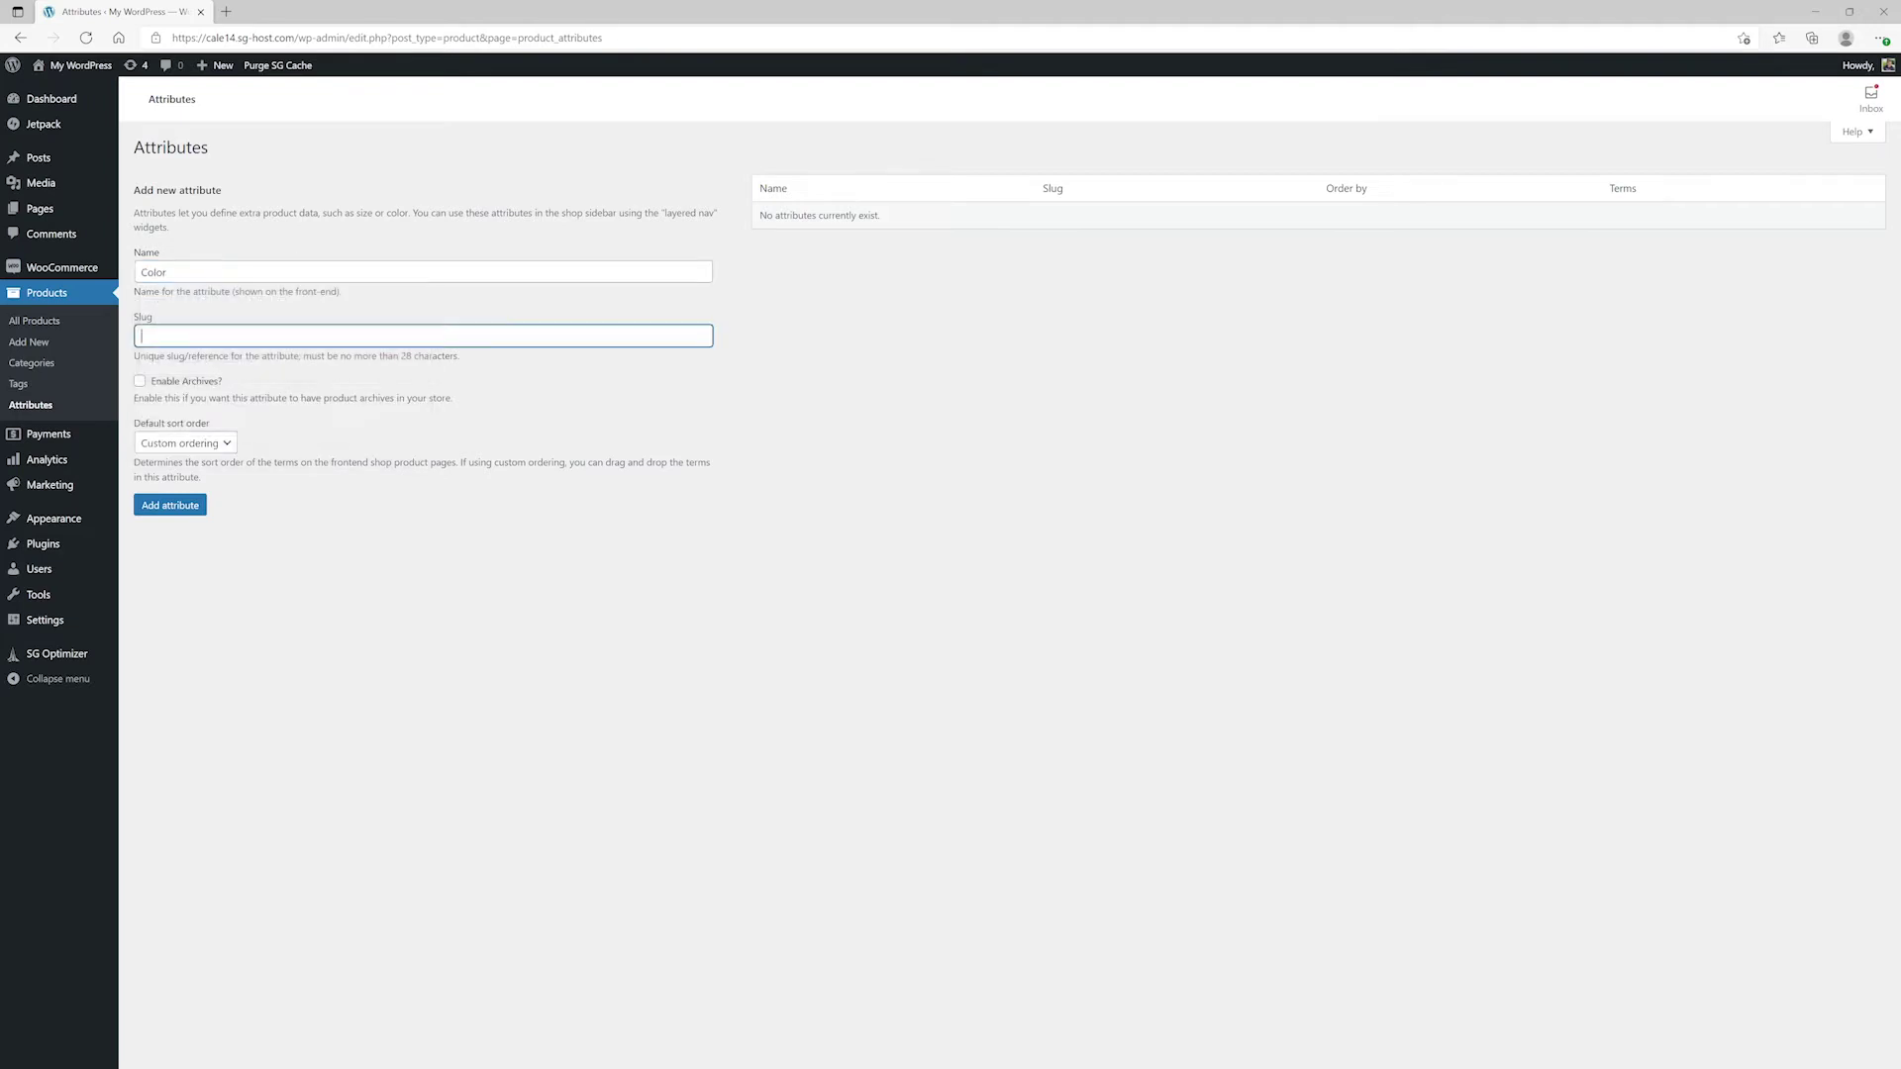
click(193, 507)
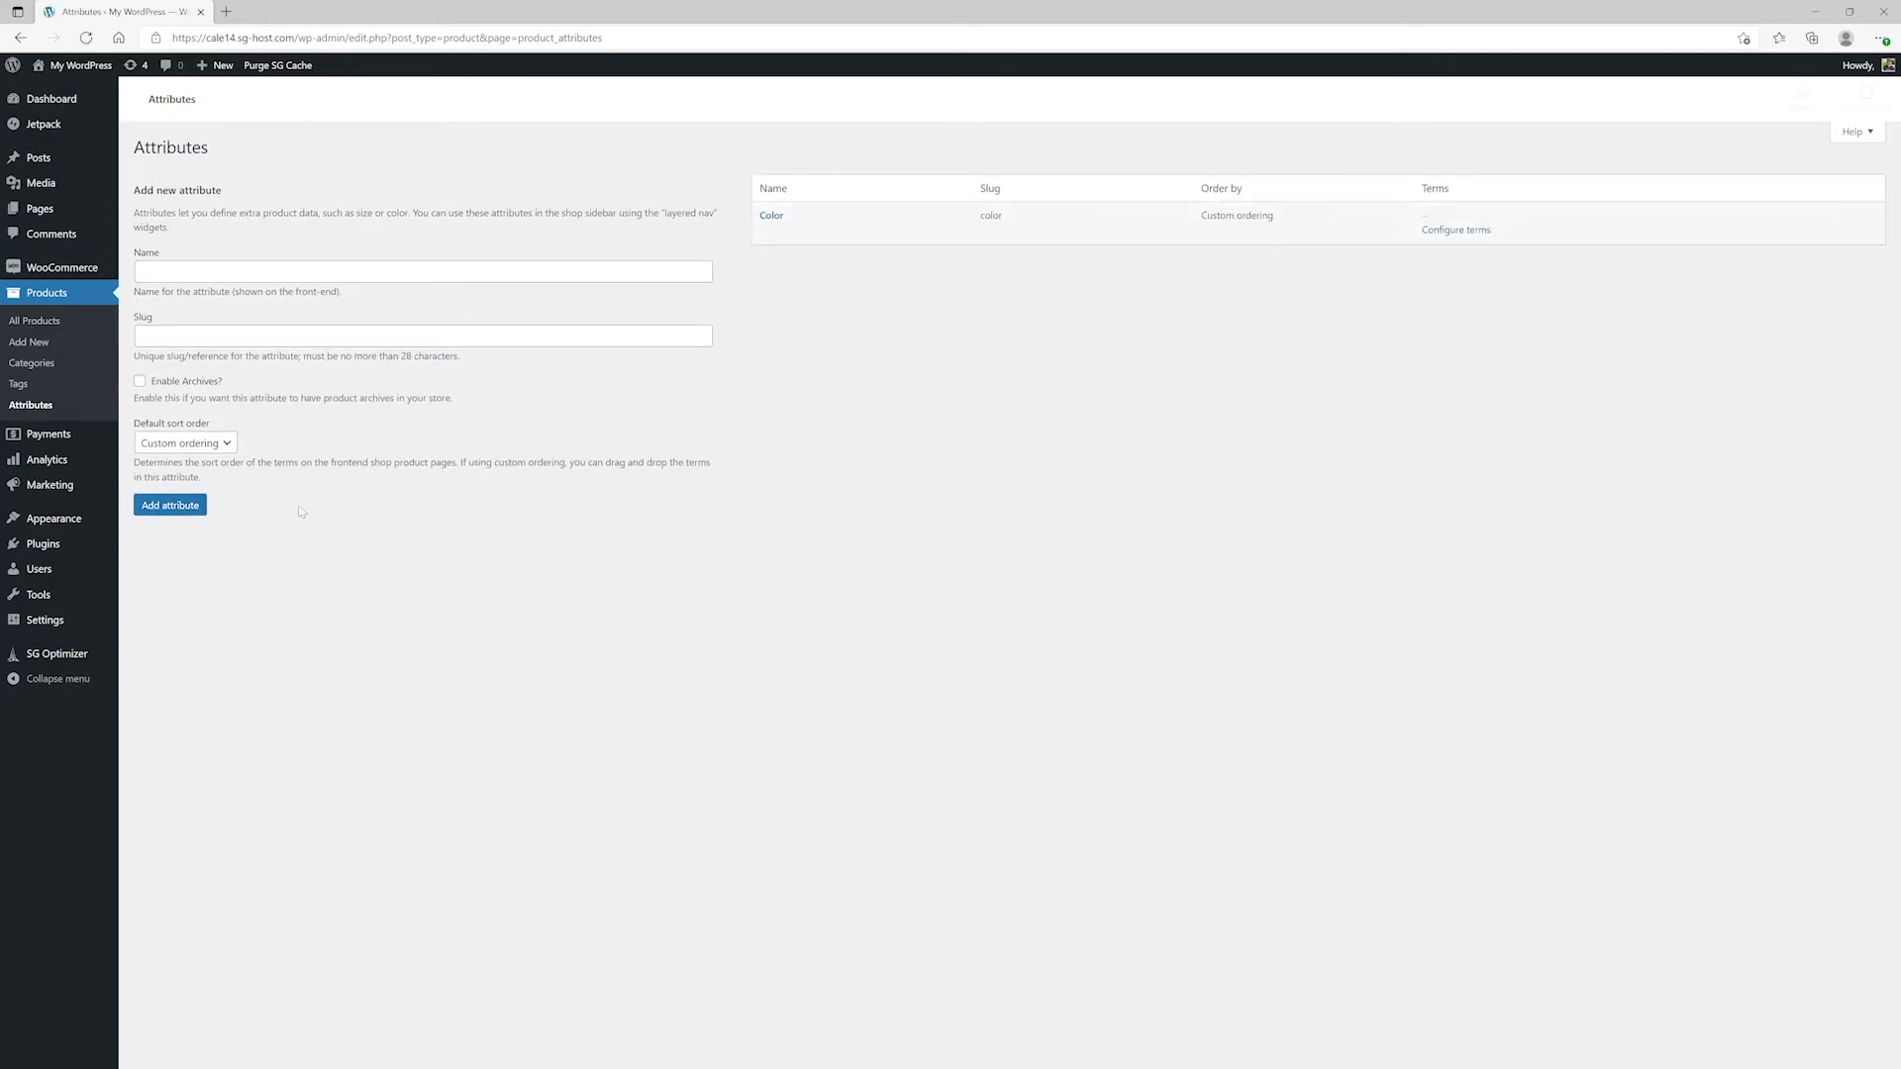
click(1453, 229)
text(Red)
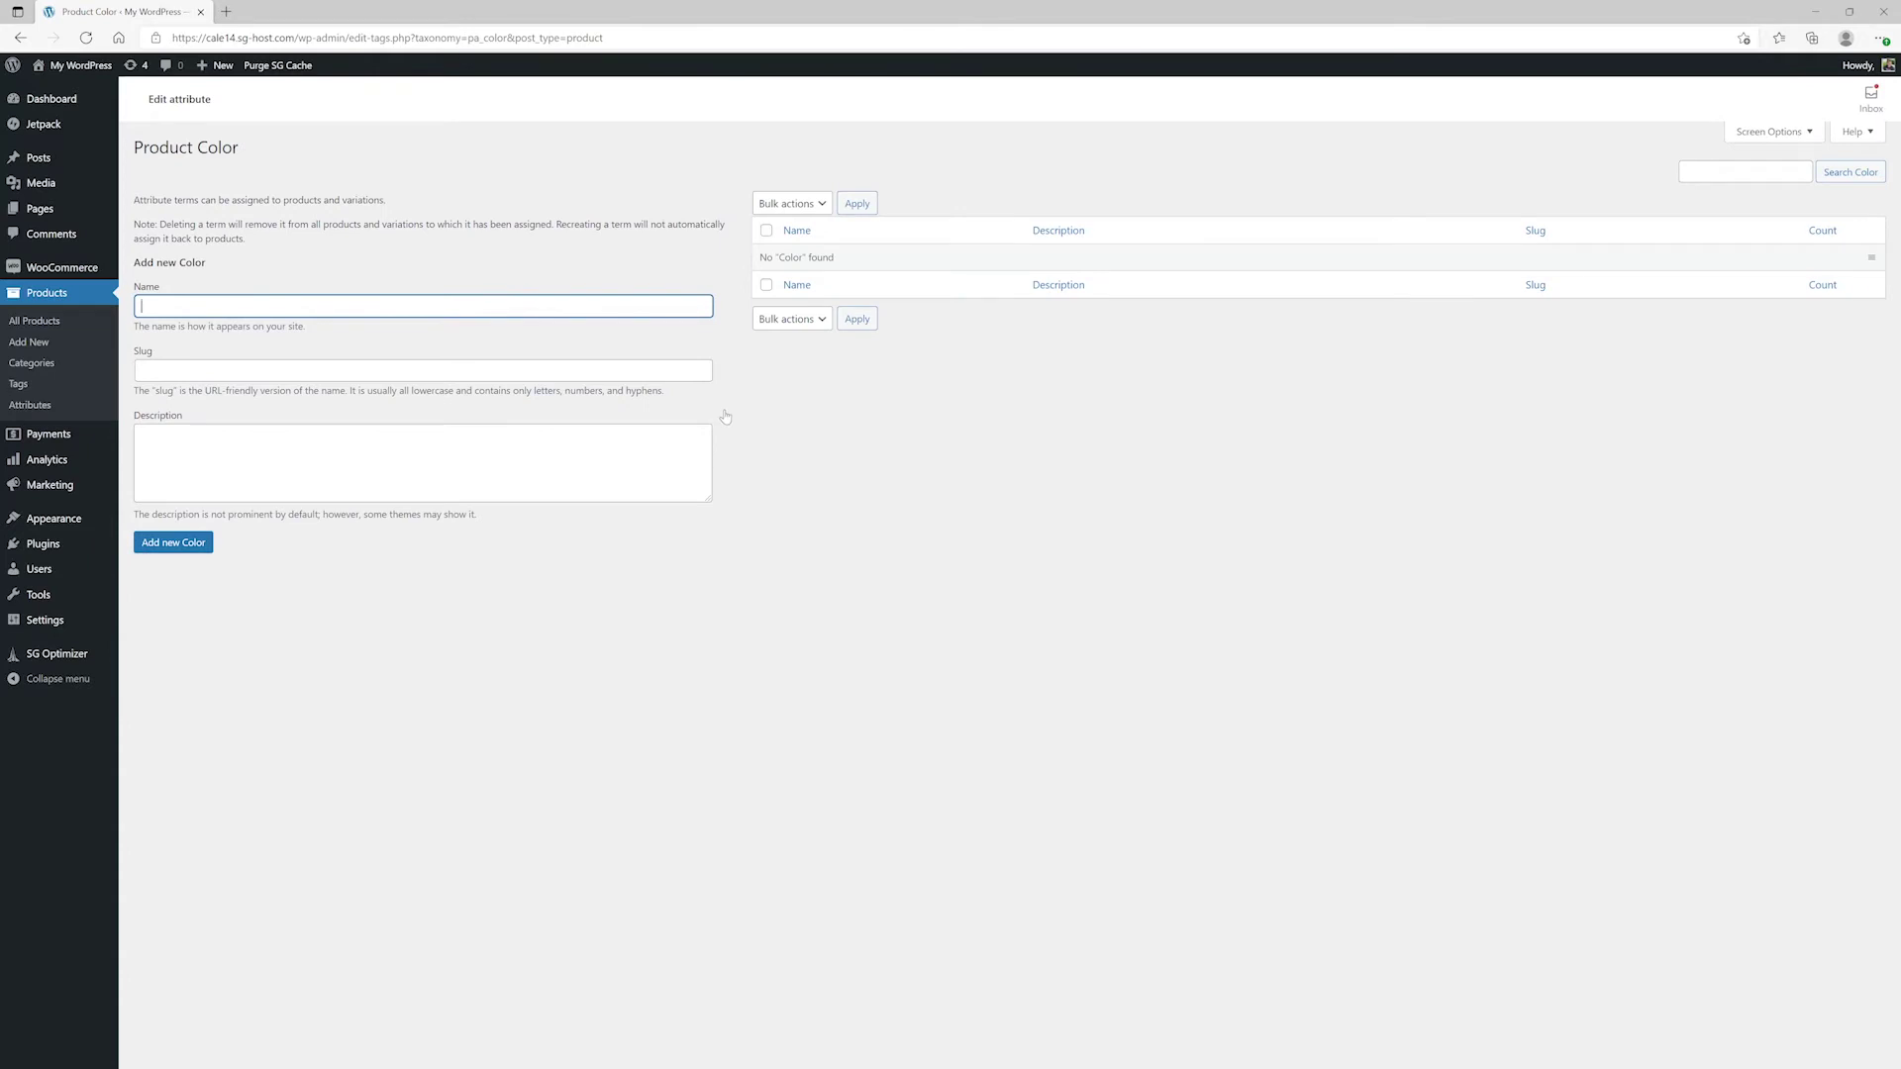
- Add Red, Blue and Green as Color terms, then return to the attributes overview
click(194, 544)
text(Blue)
click(173, 542)
text(Green)
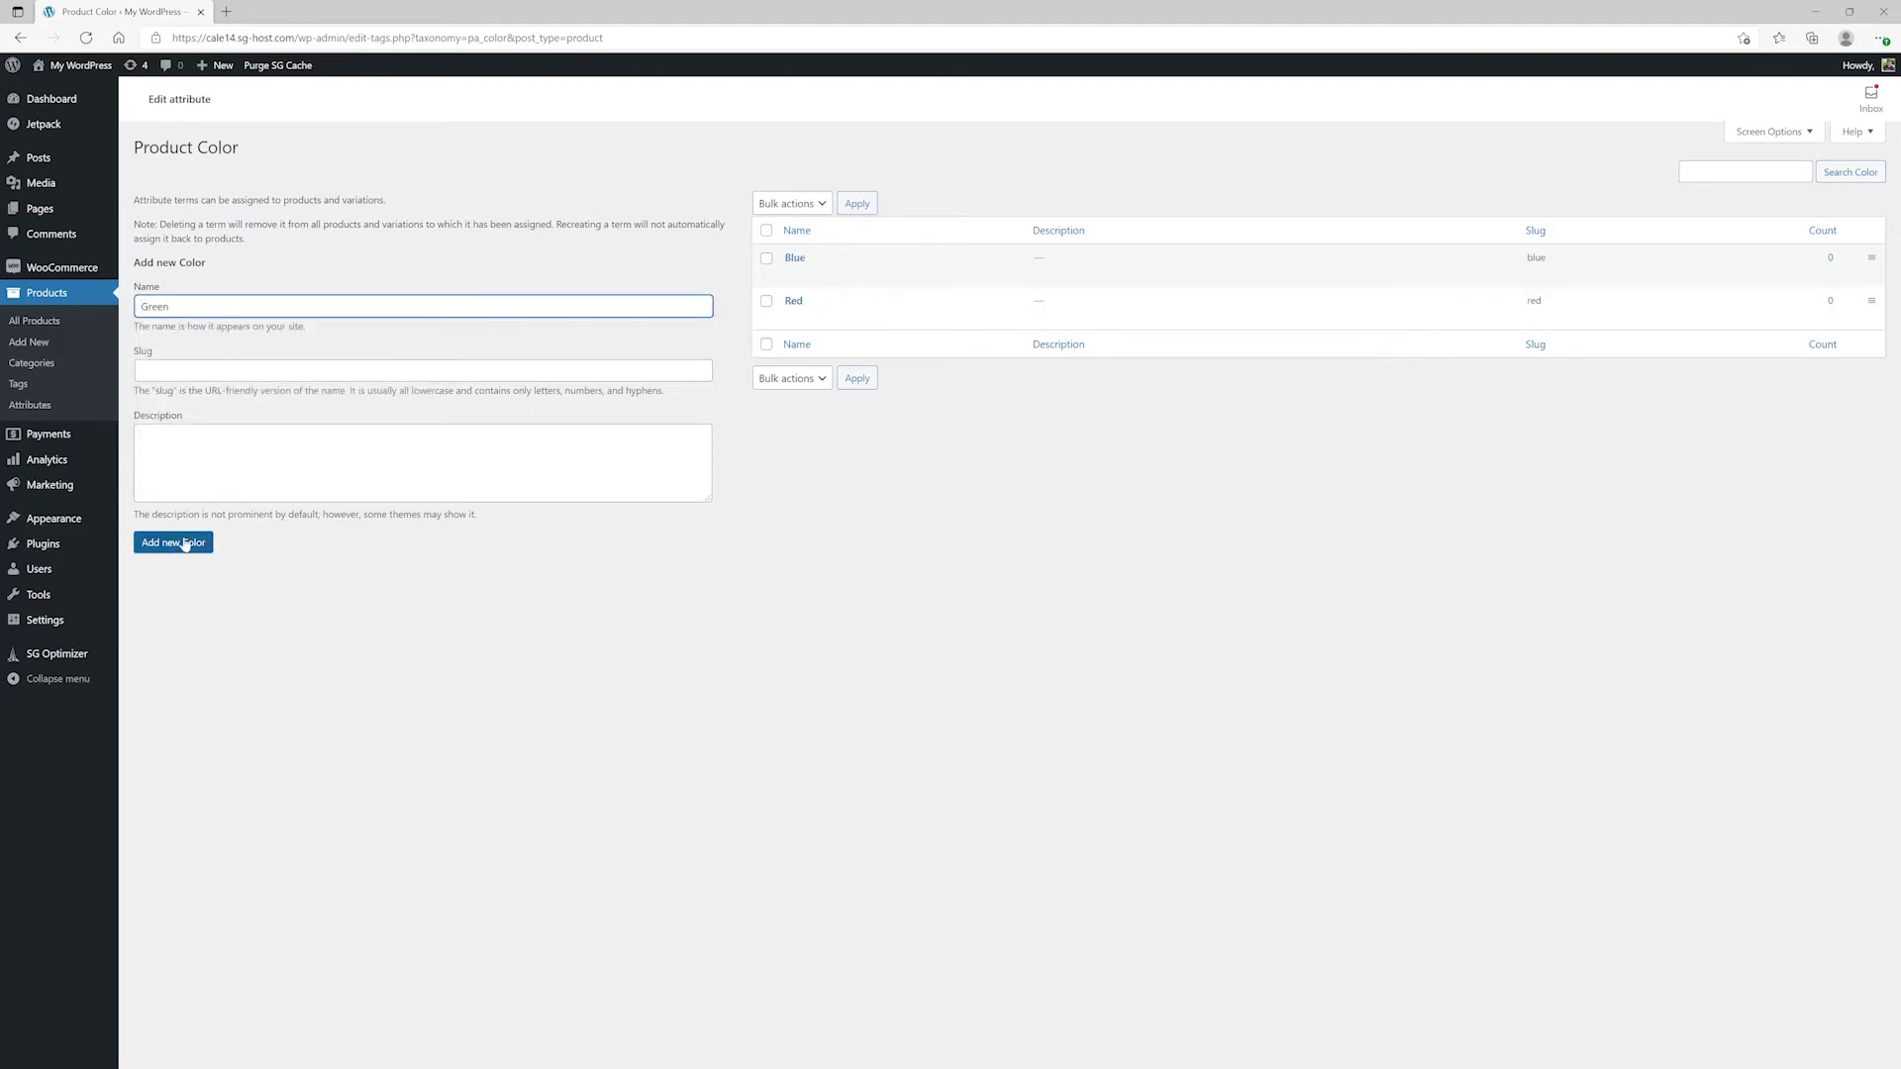
click(188, 543)
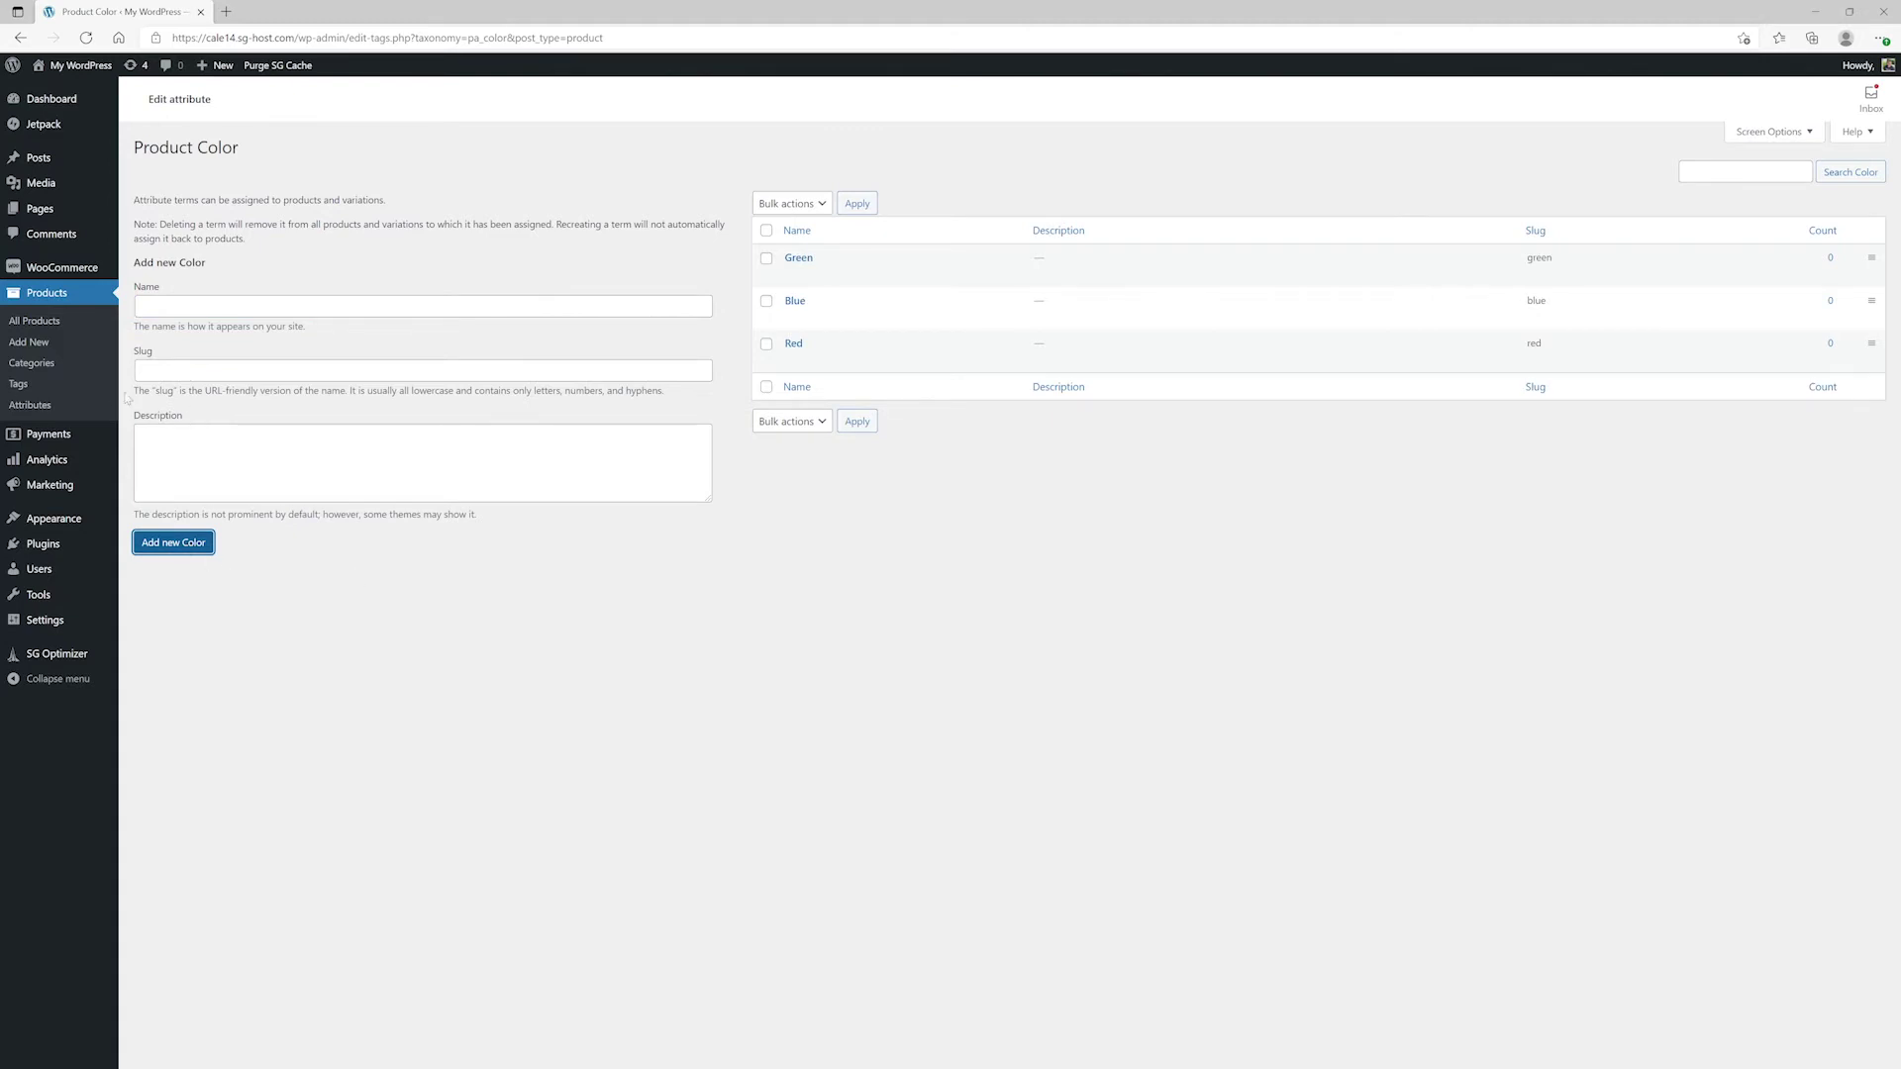
click(46, 407)
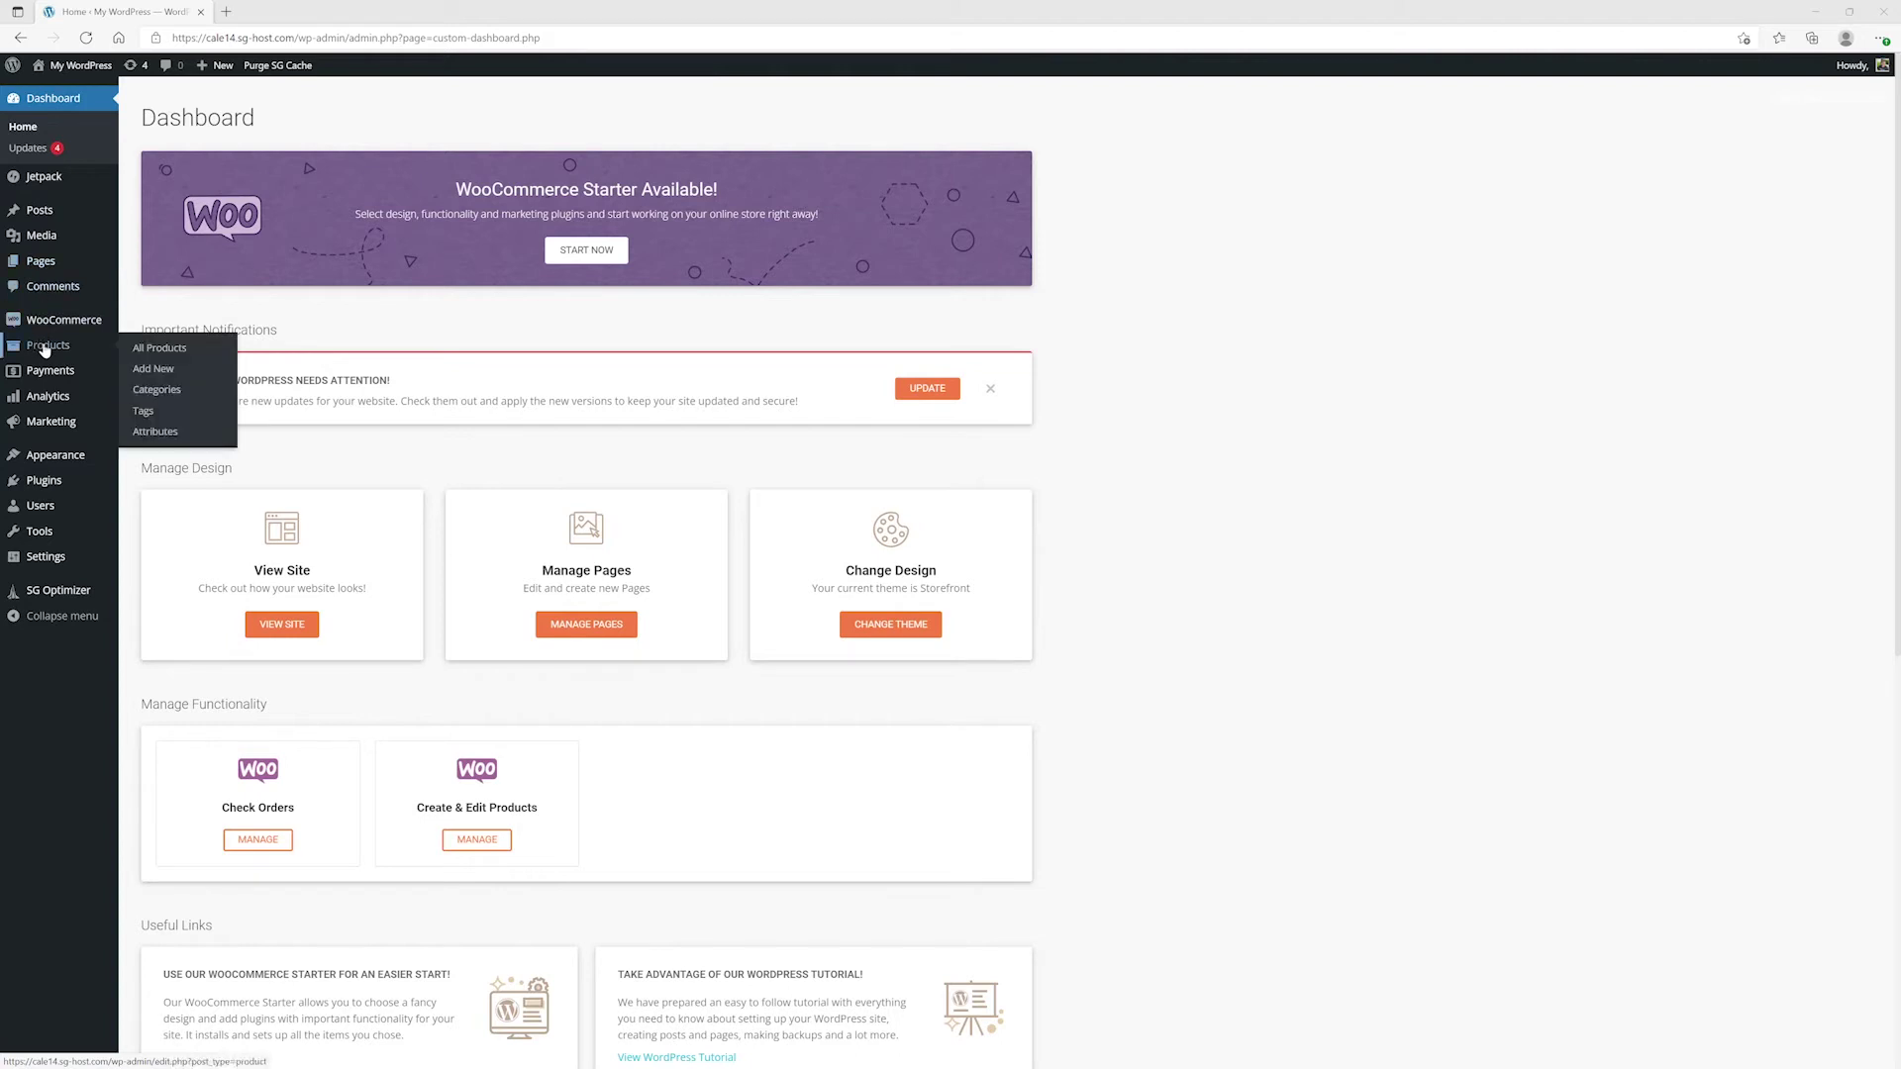
- Start a new product titled AWESOME WIDGET described as 'These are some awesome widgets!'
click(148, 370)
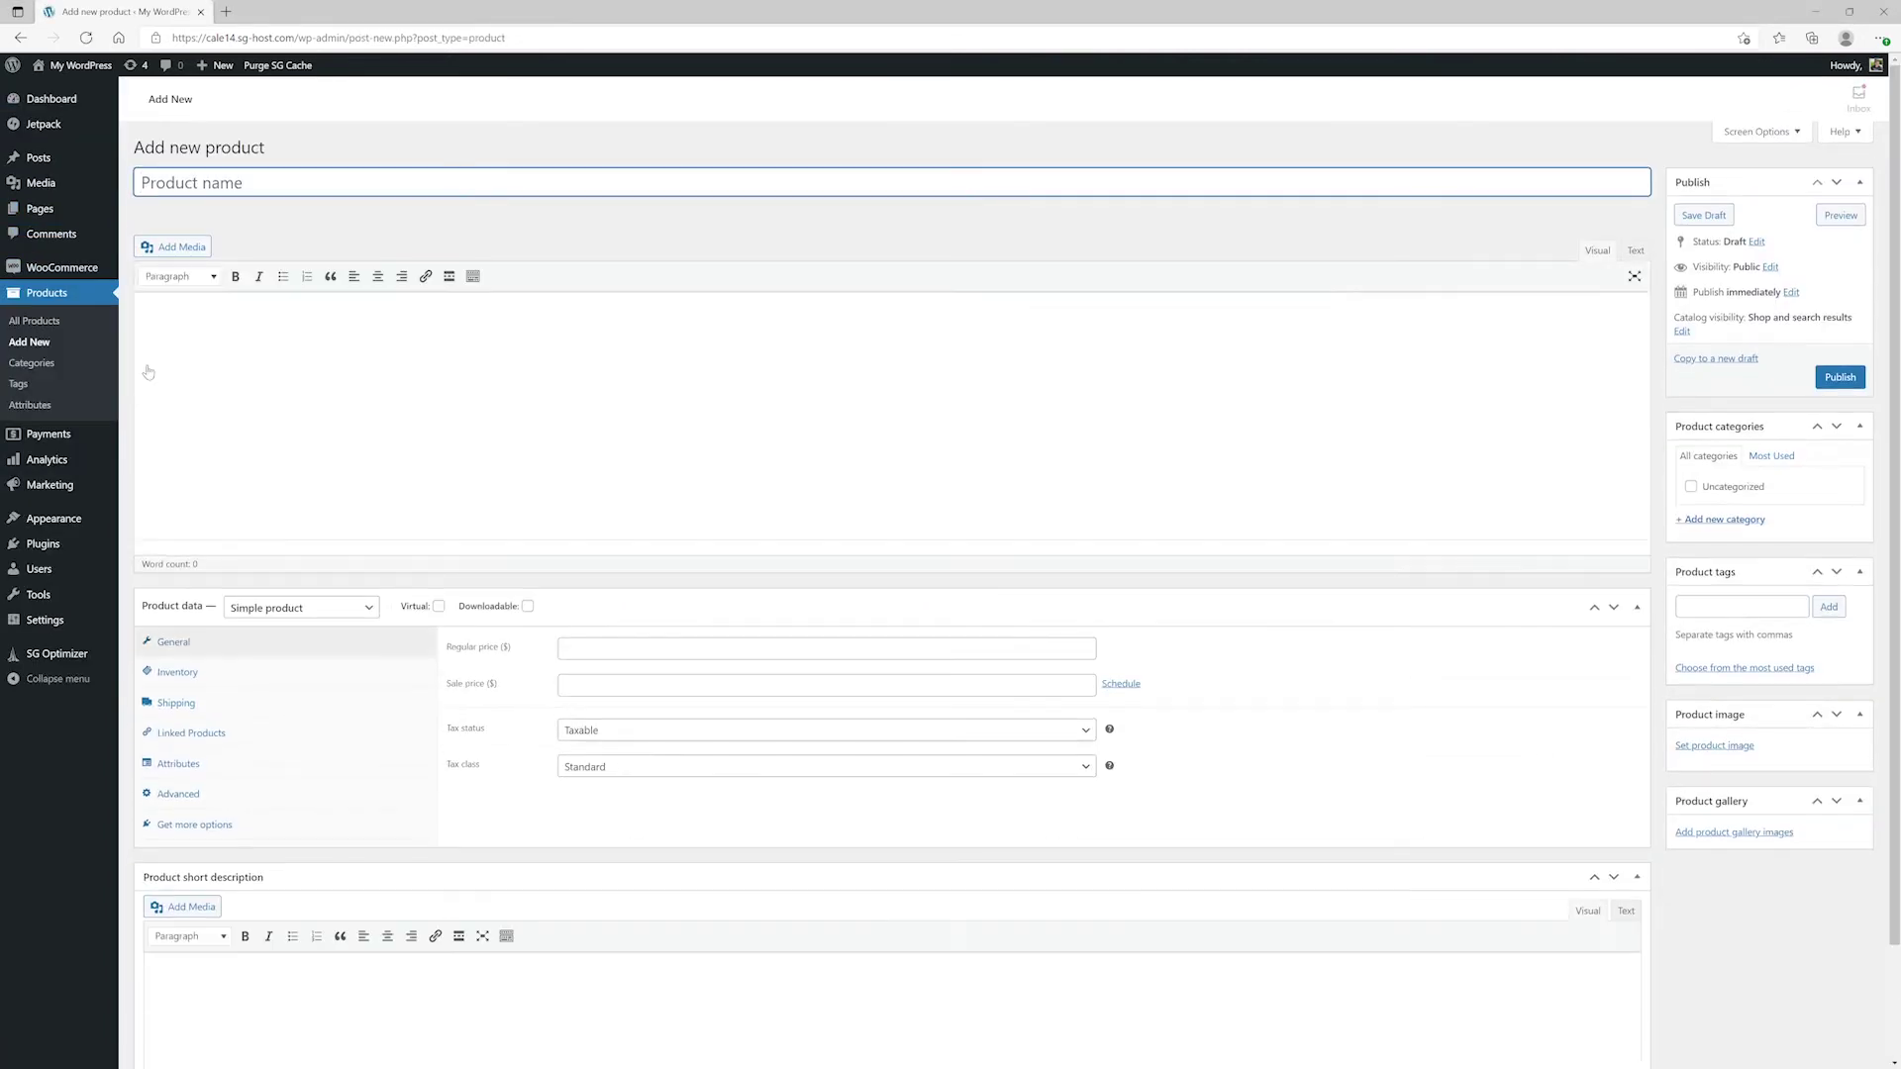
text(AWESOME WIDGET)
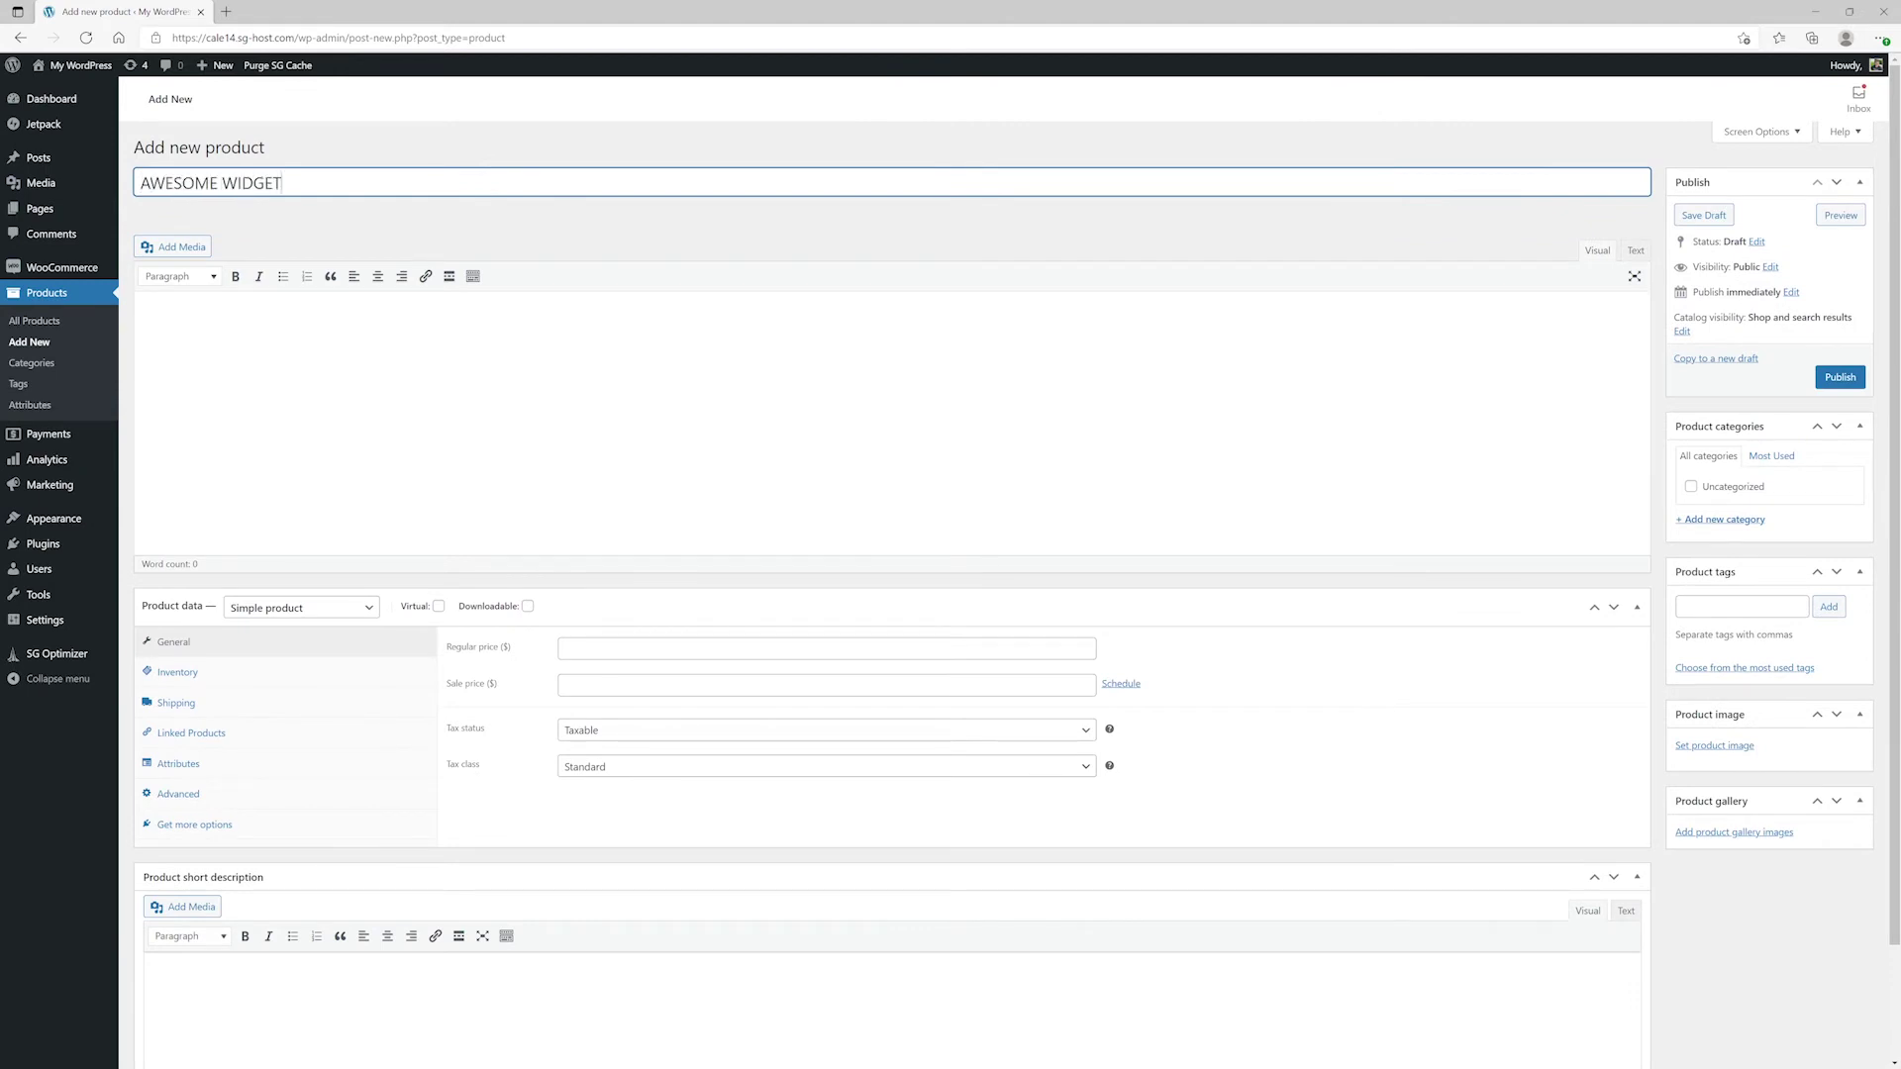
key(Tab)
text(These are some awesome widgets!)
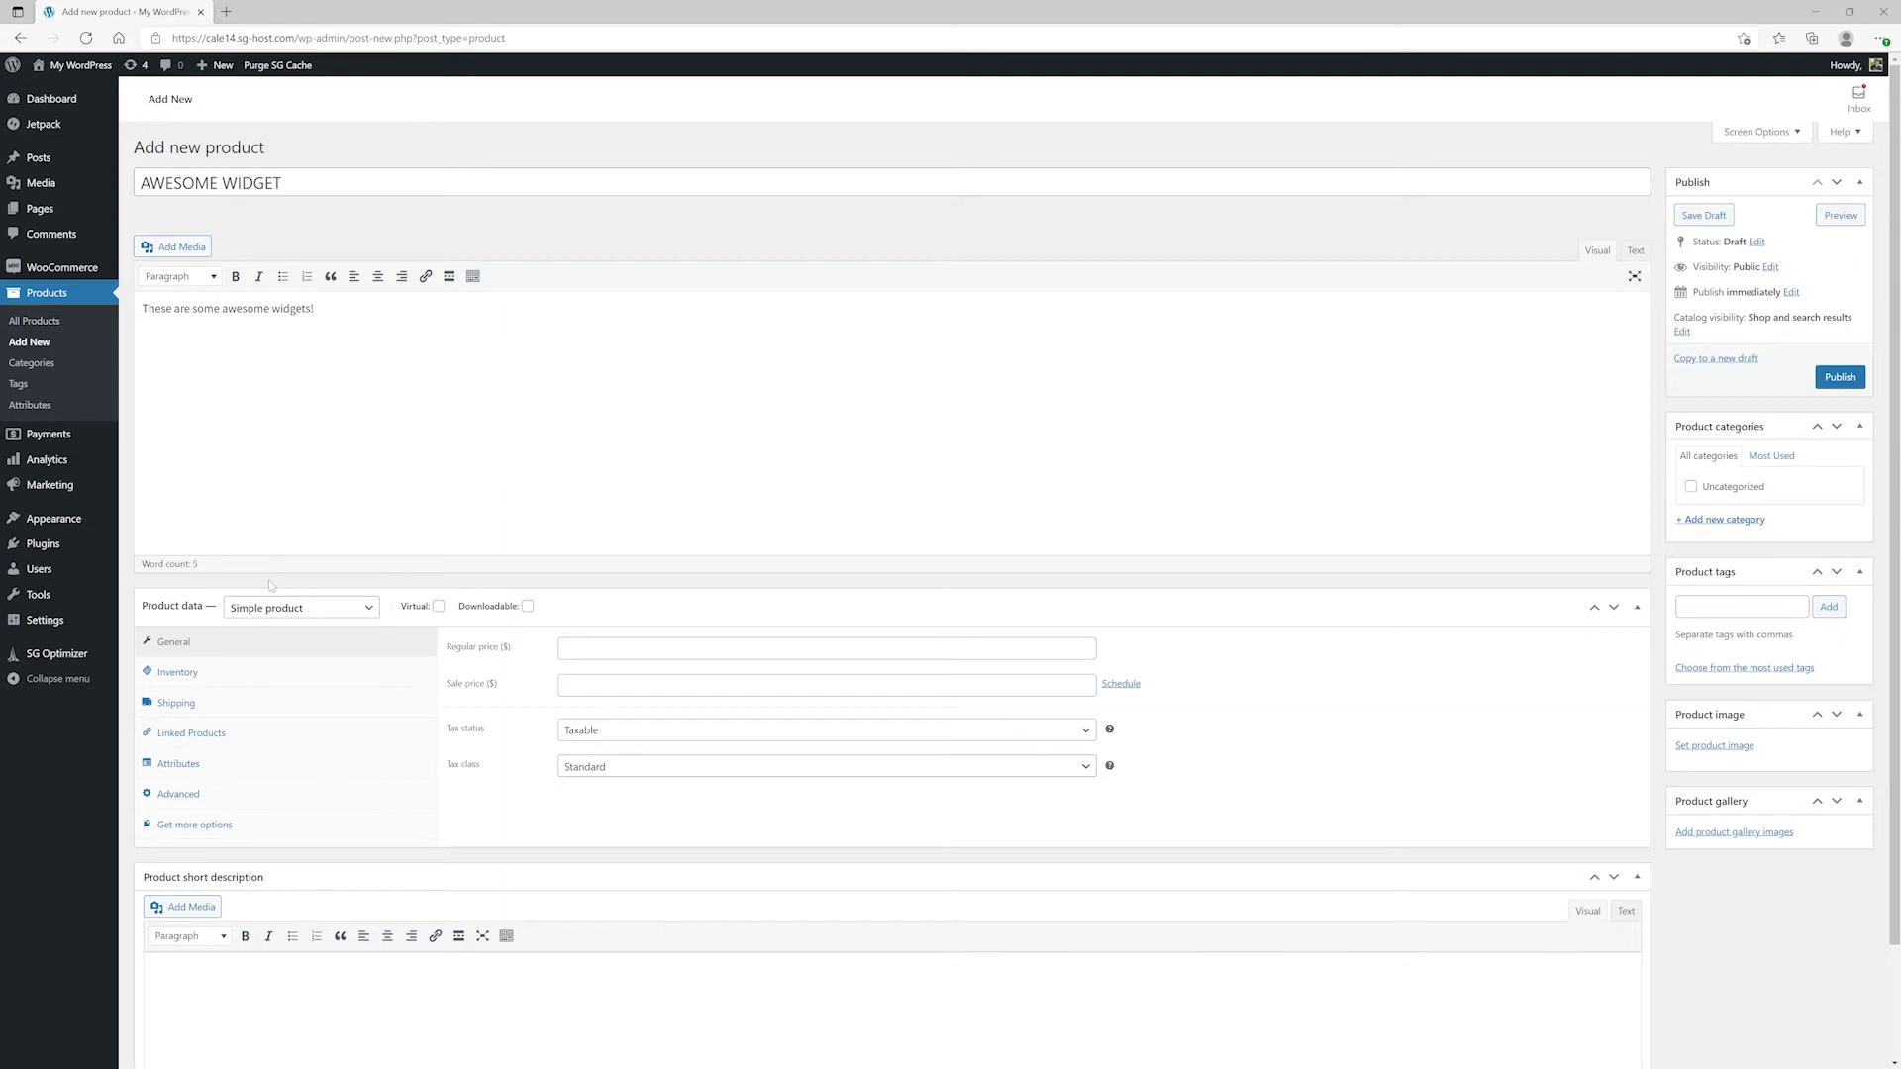
click(271, 612)
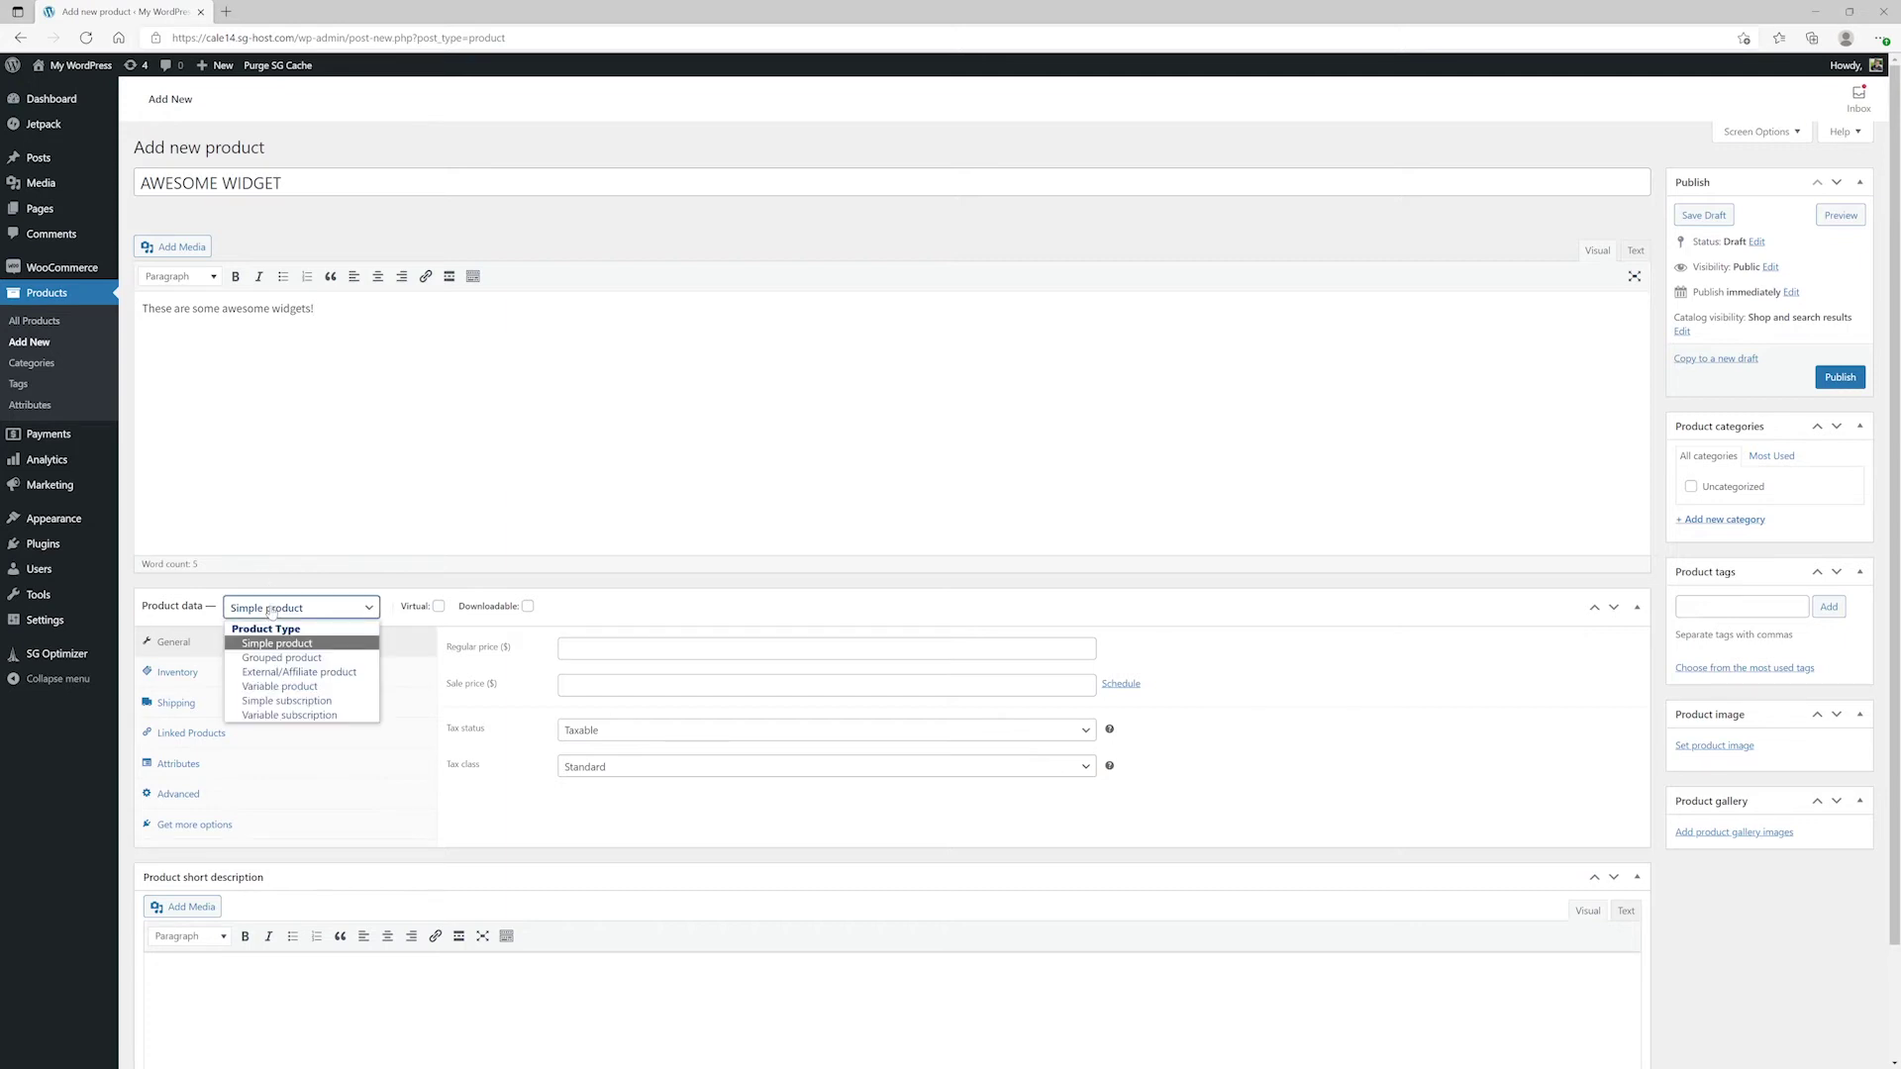
- Make the product a Variable product and add the Color attribute to it
click(276, 687)
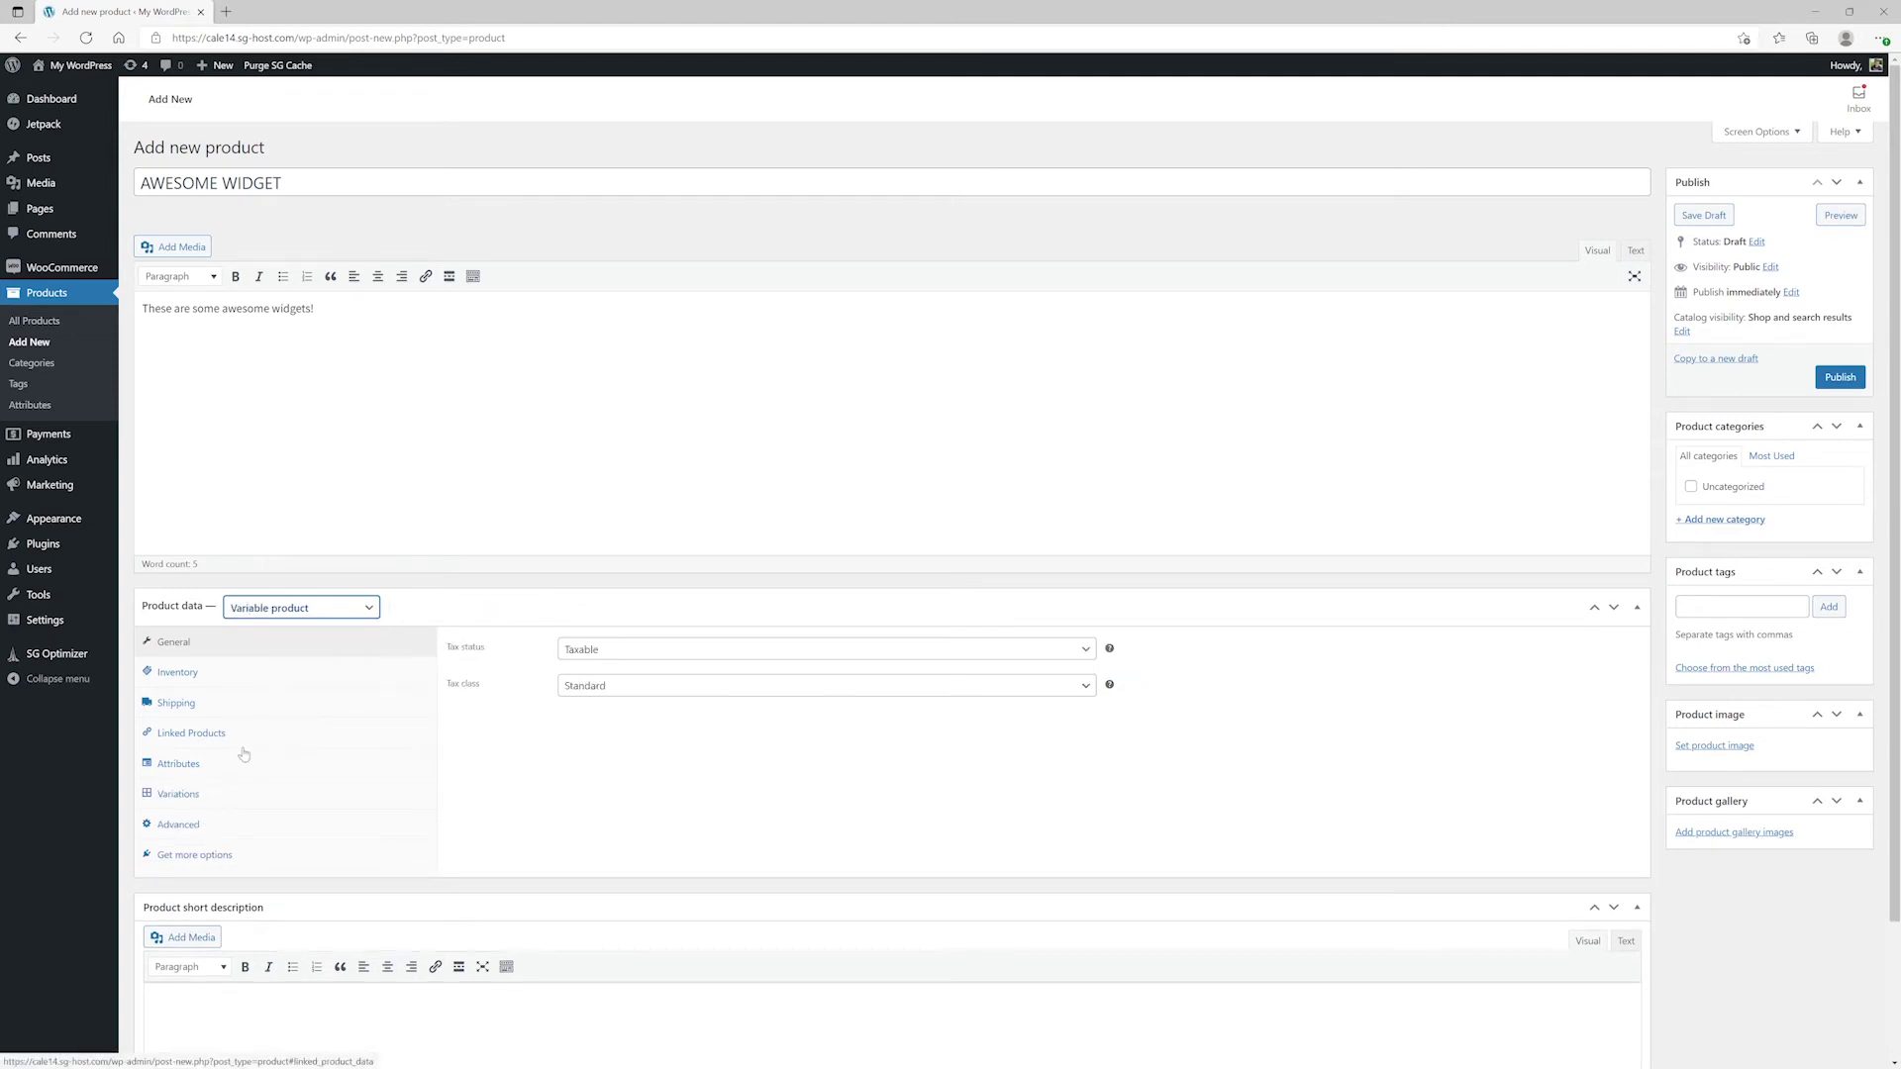
click(191, 773)
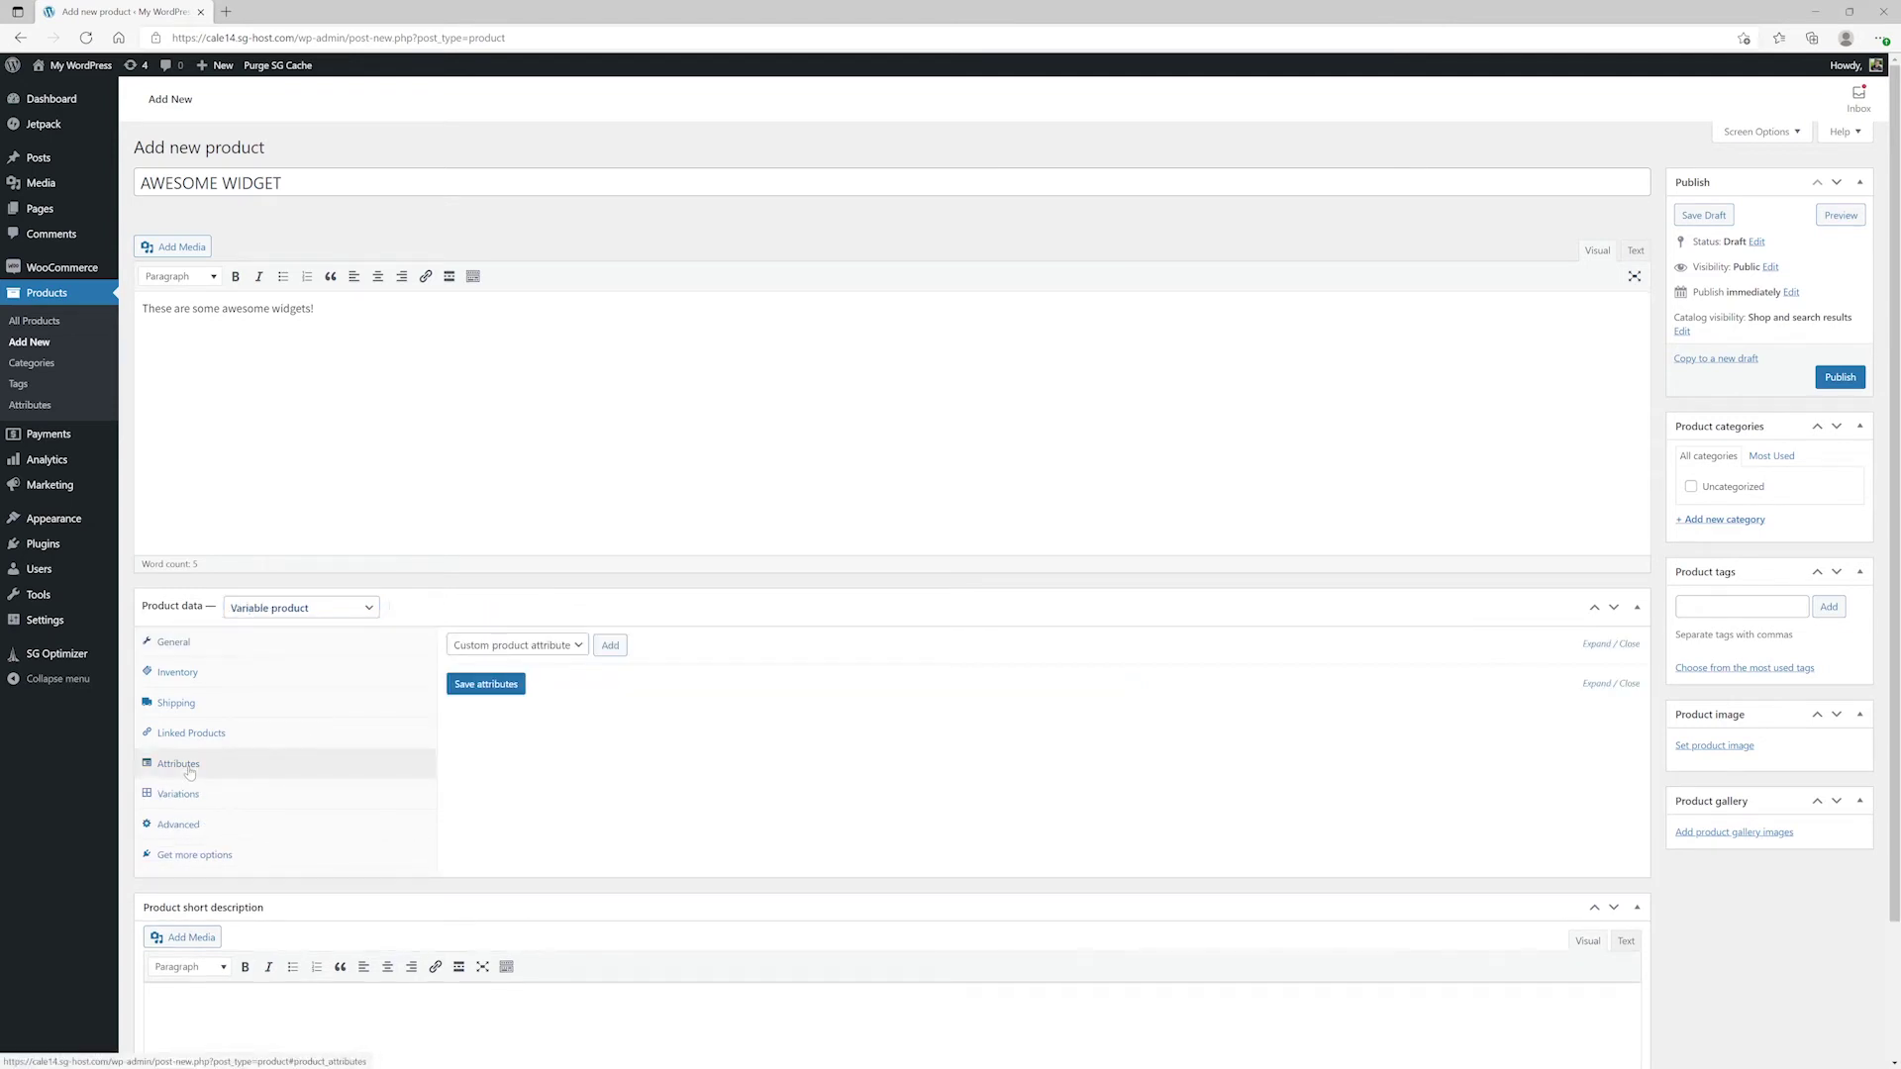
click(483, 645)
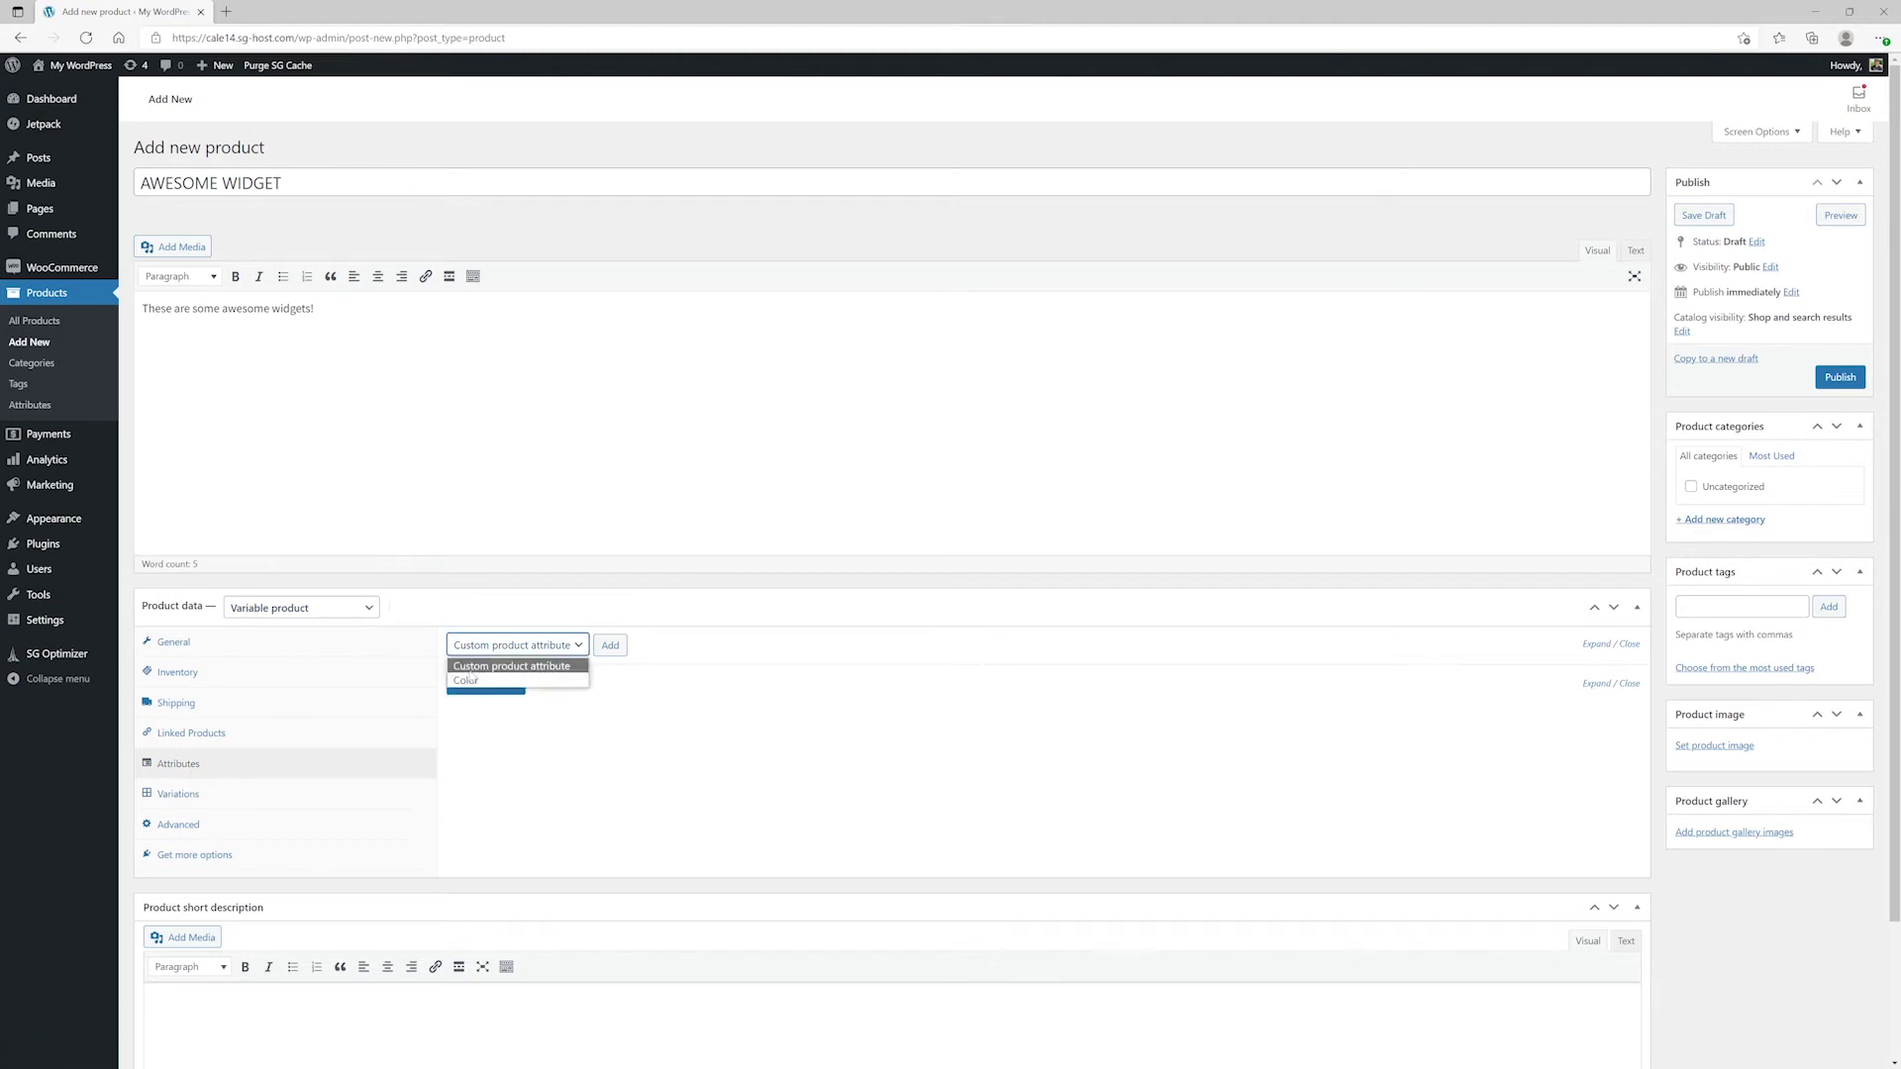
click(468, 681)
click(608, 647)
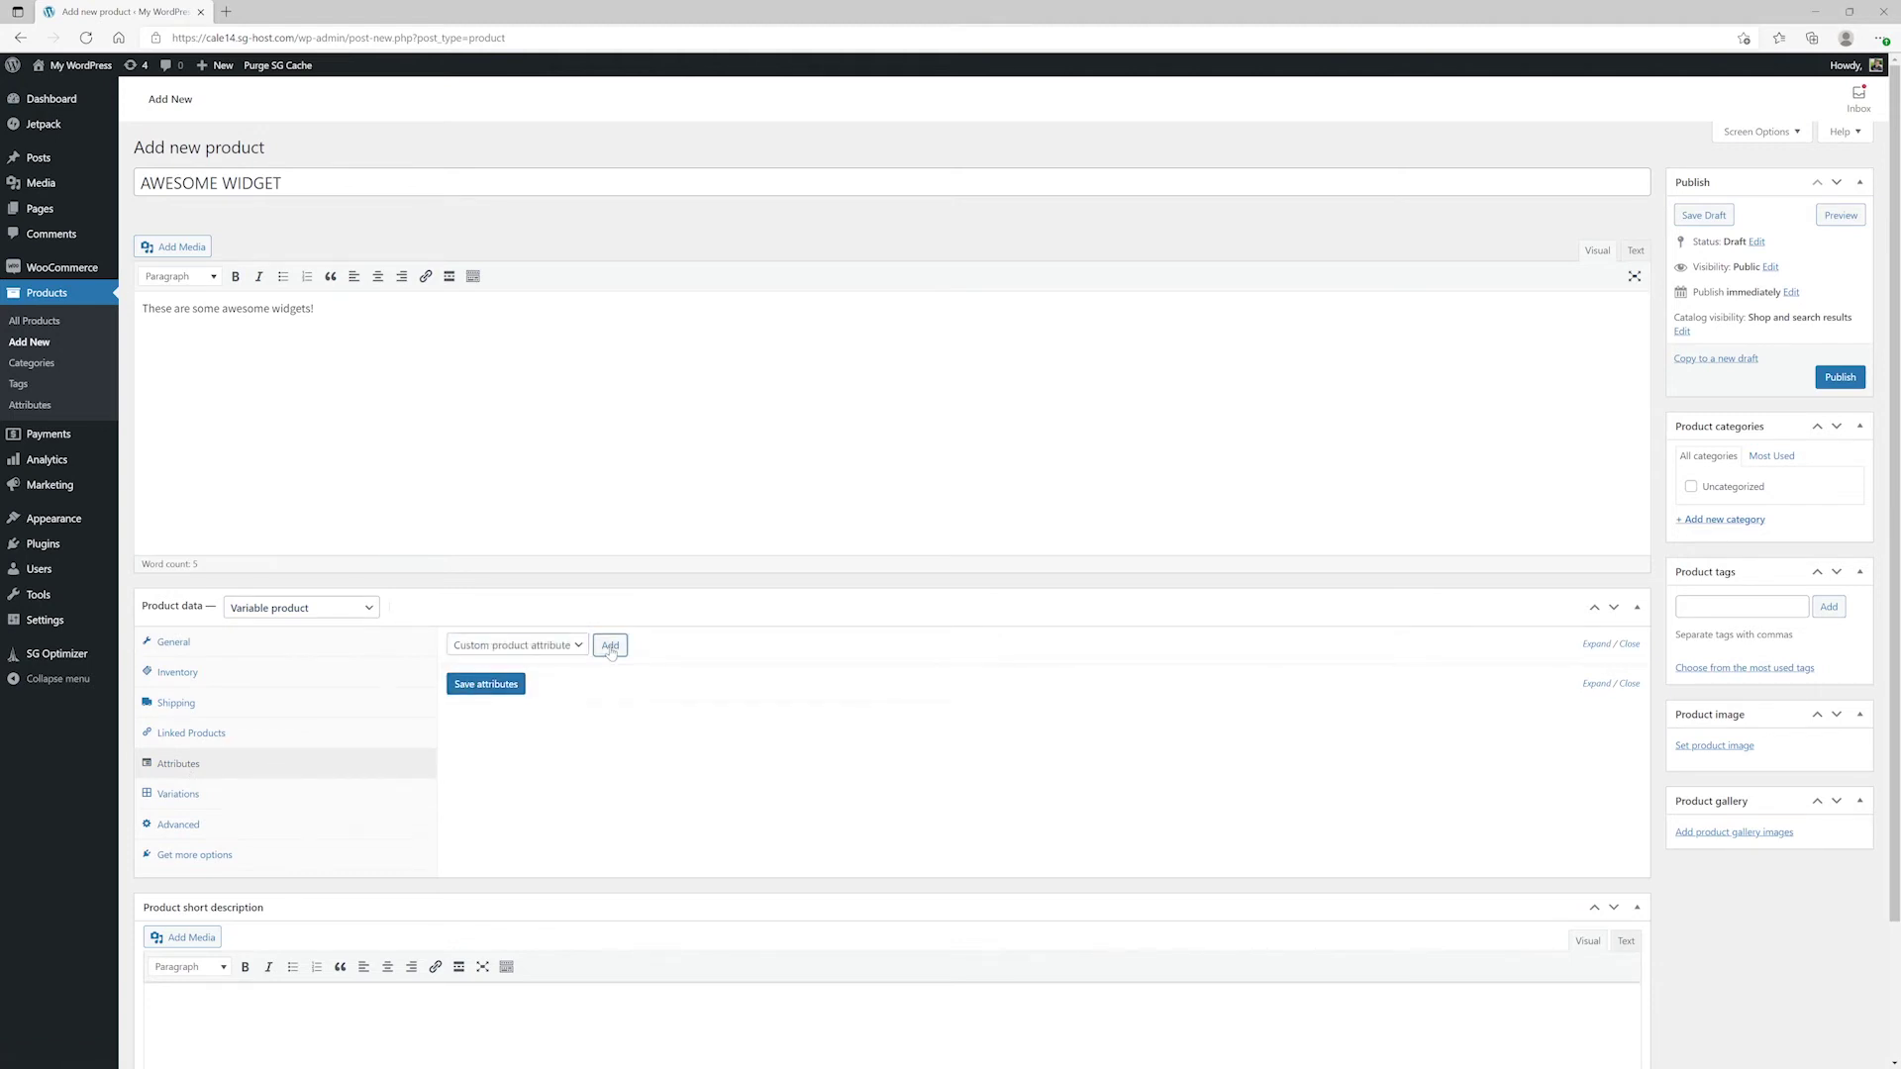
- Select Blue, Green and Red as Color values and save the attributes
click(634, 737)
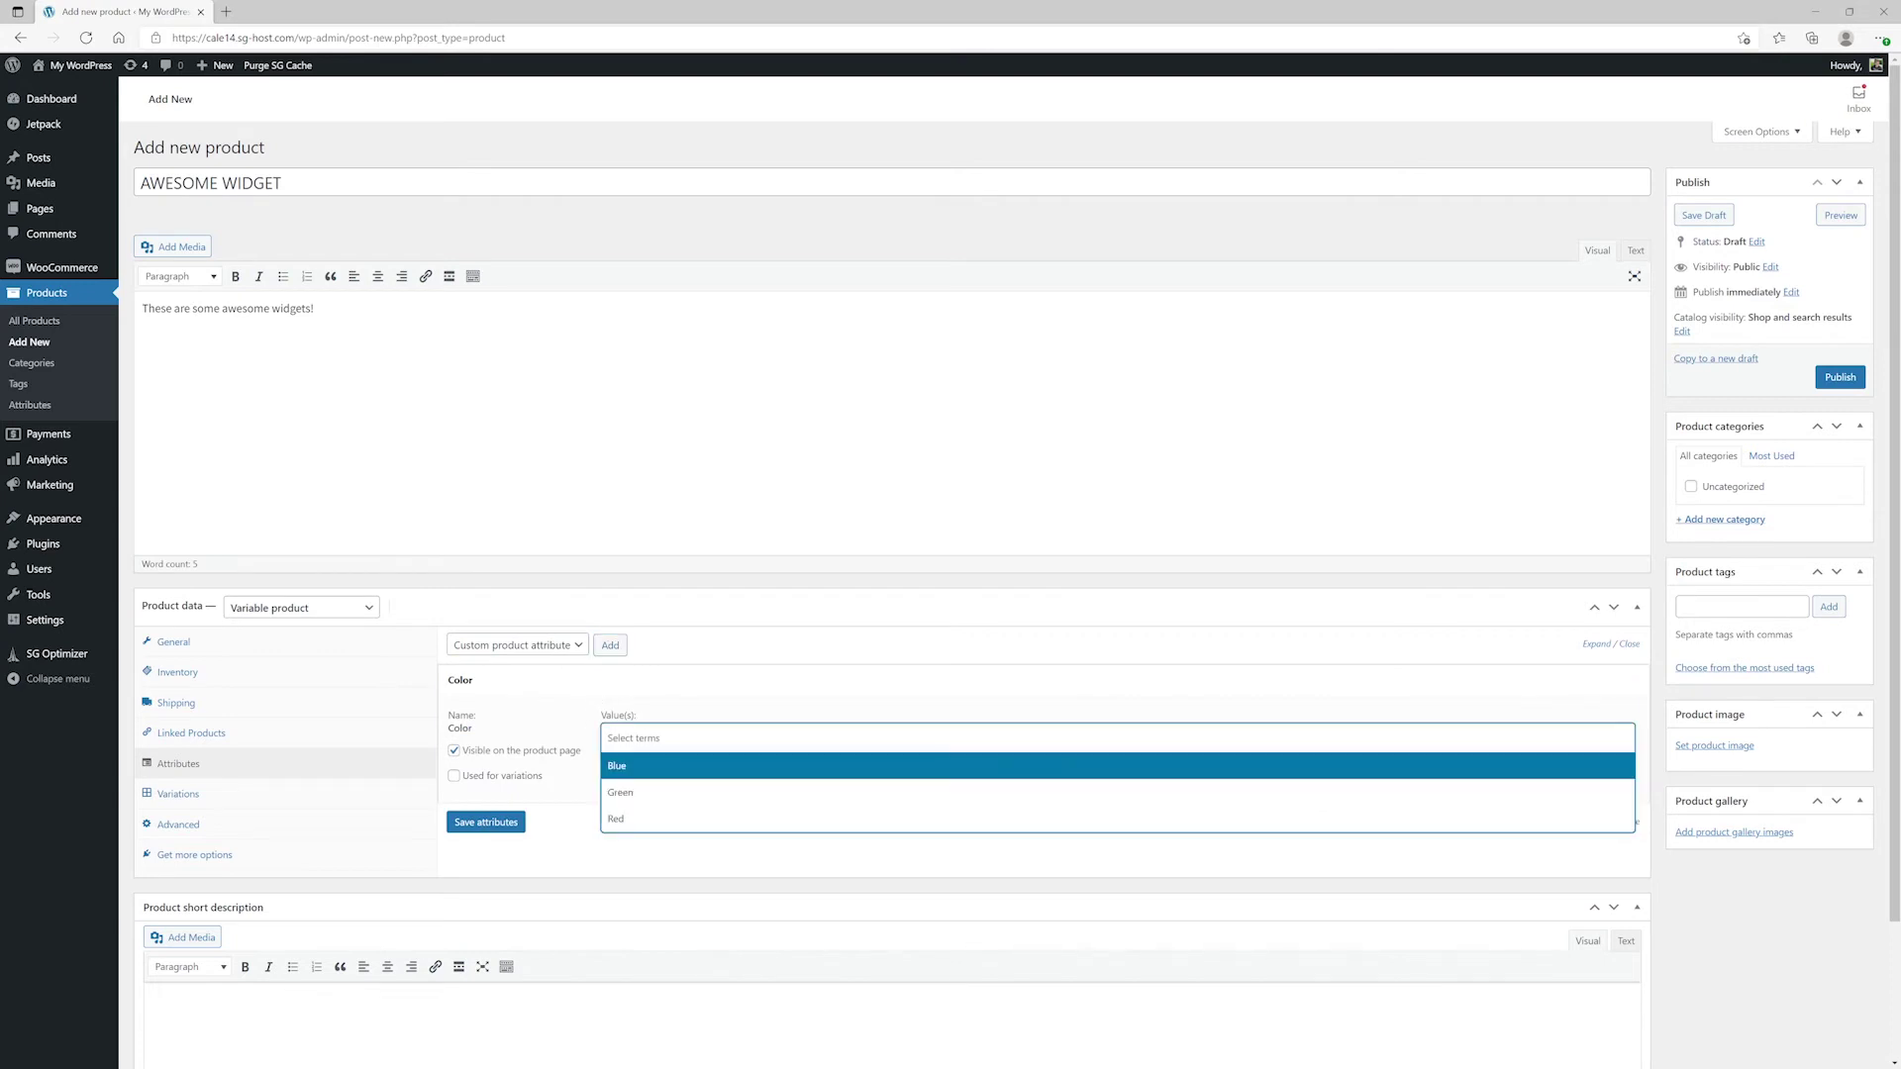
click(639, 742)
click(634, 792)
click(683, 741)
click(632, 818)
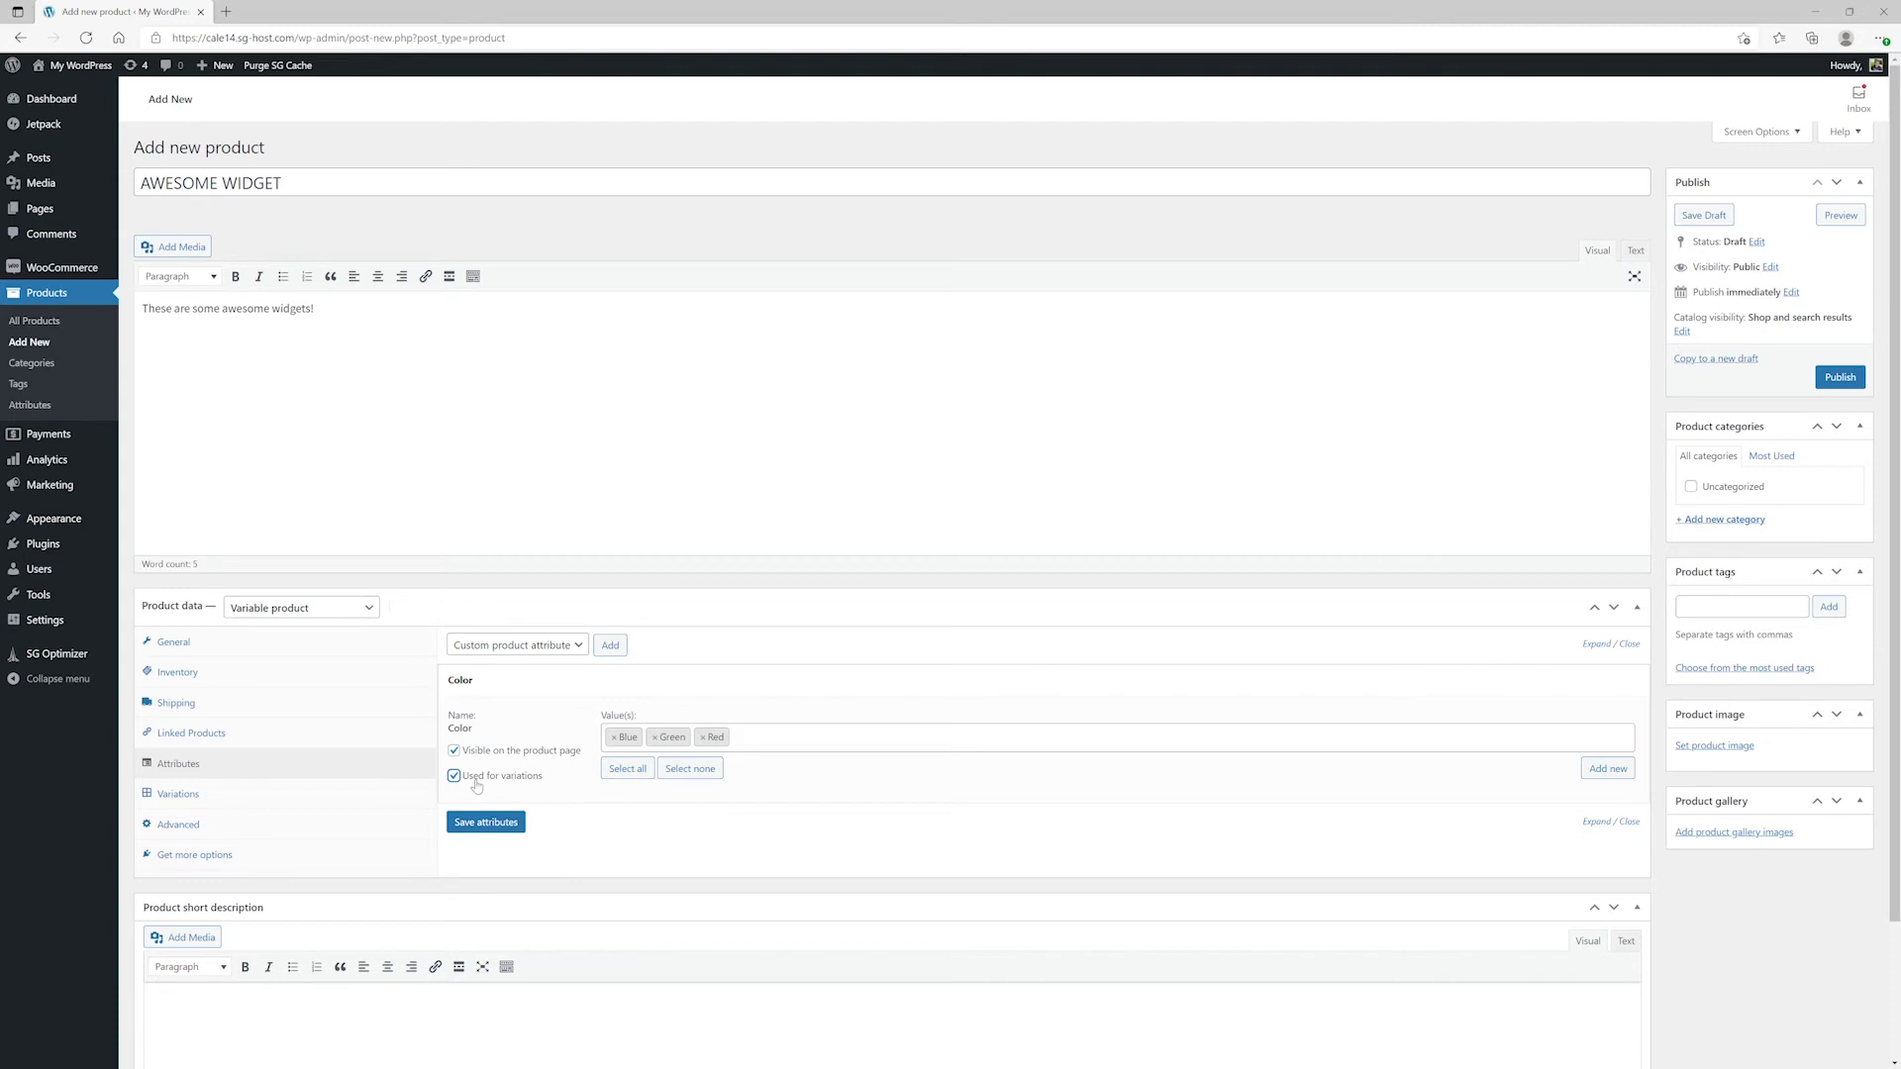
click(479, 824)
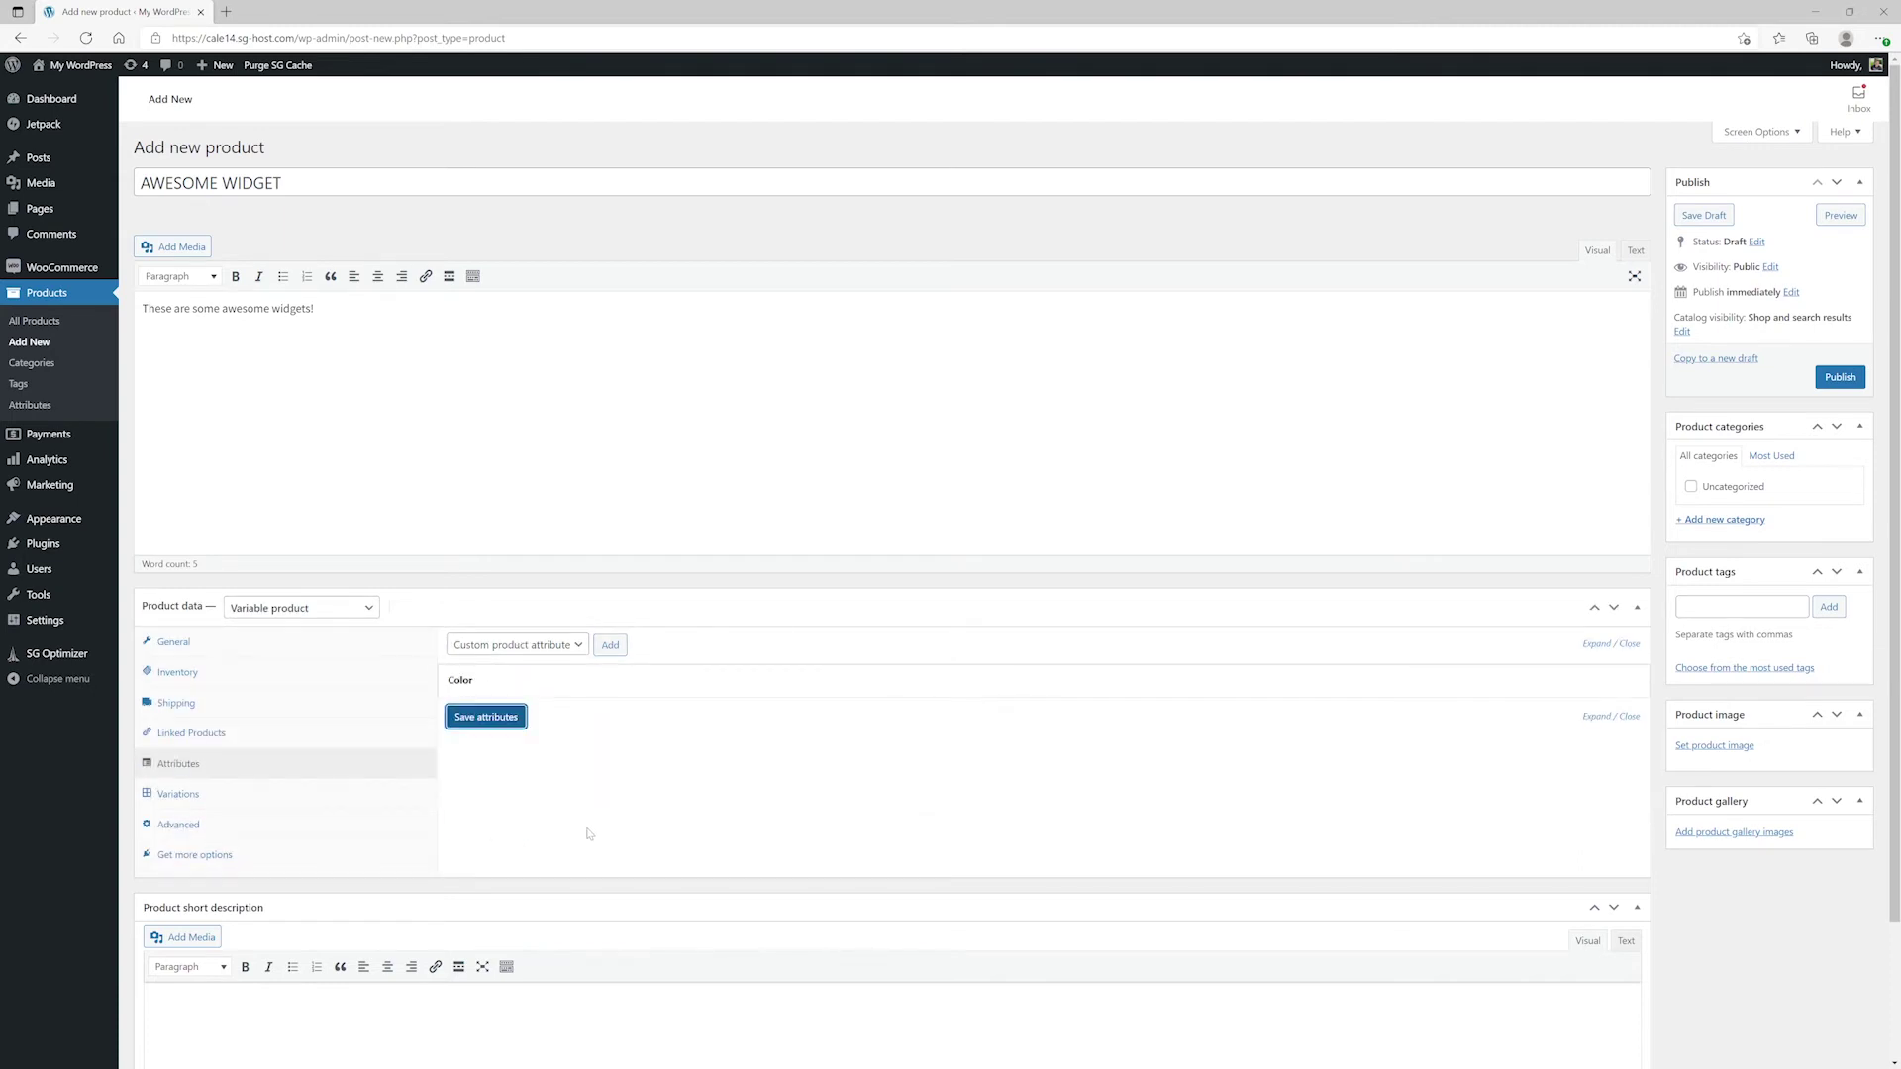
click(172, 803)
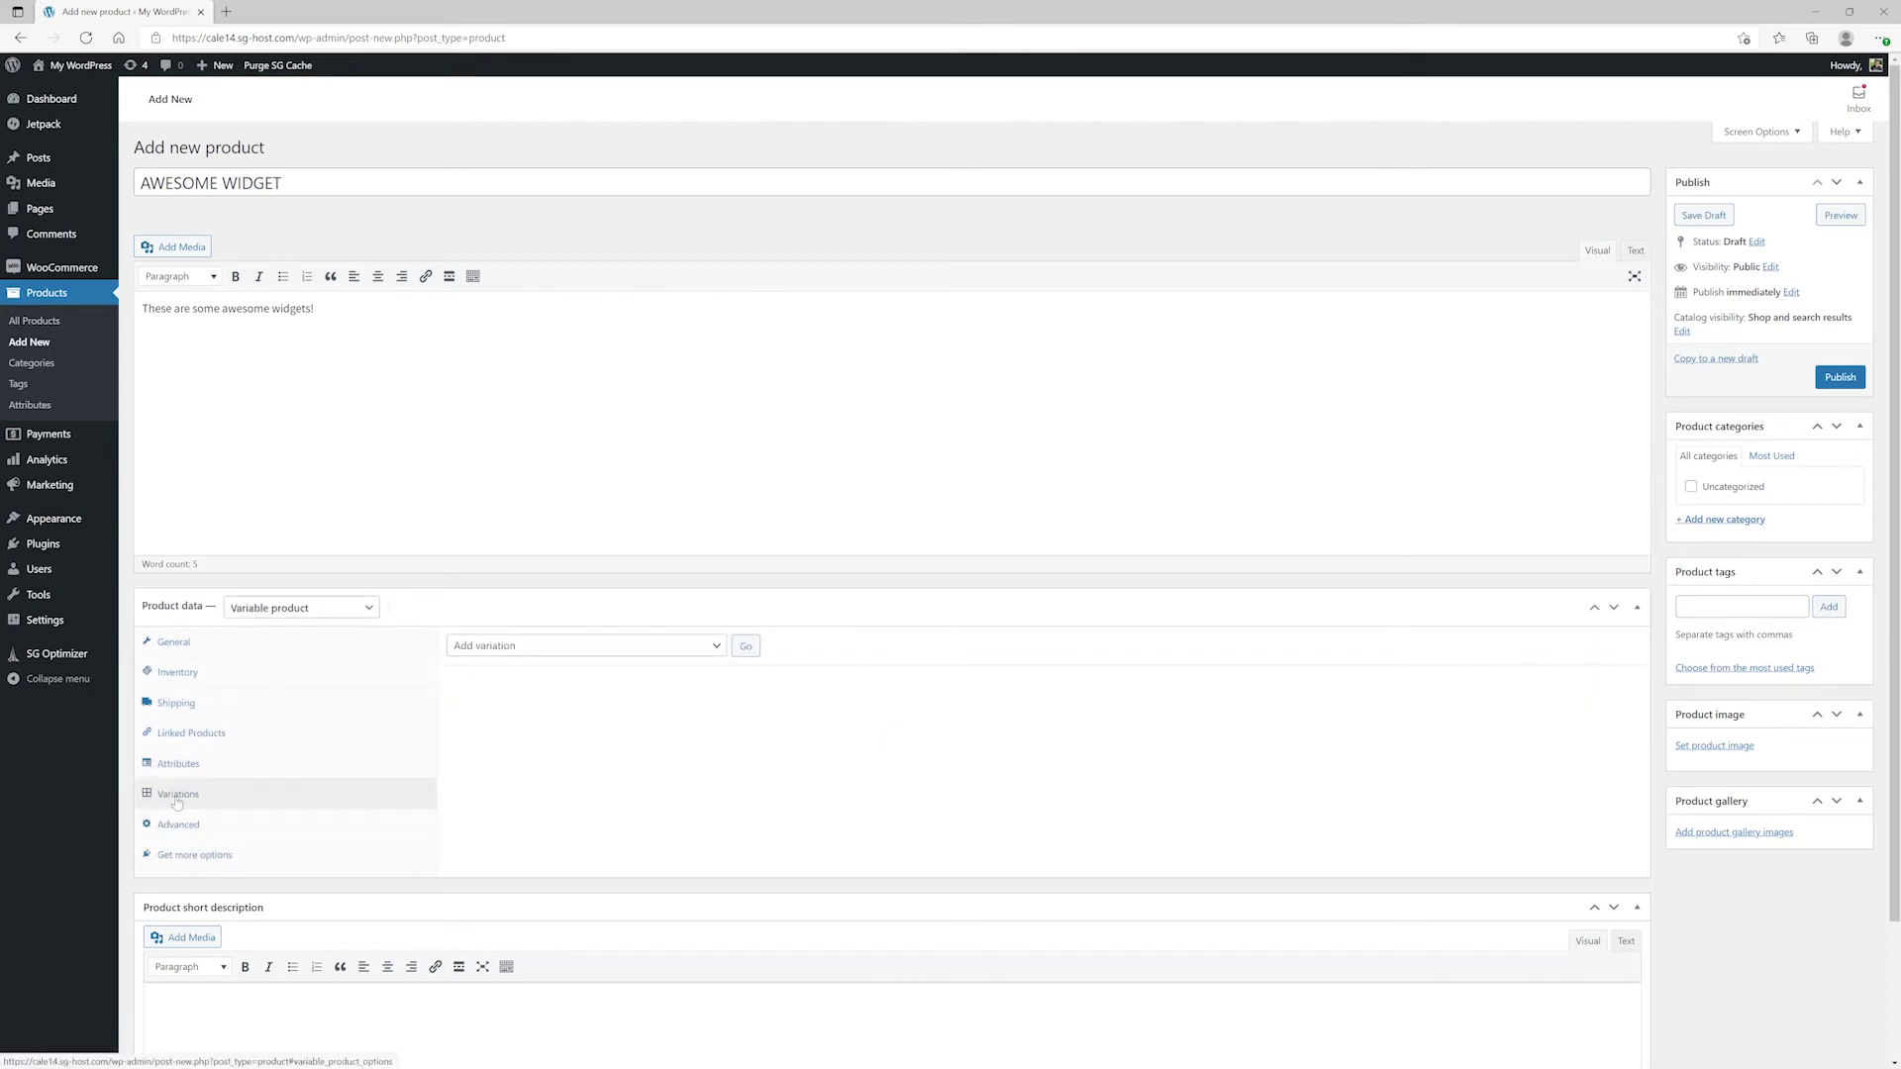
- Generate Blue, Green and Red variations from all attributes and expand the Blue variation
click(535, 646)
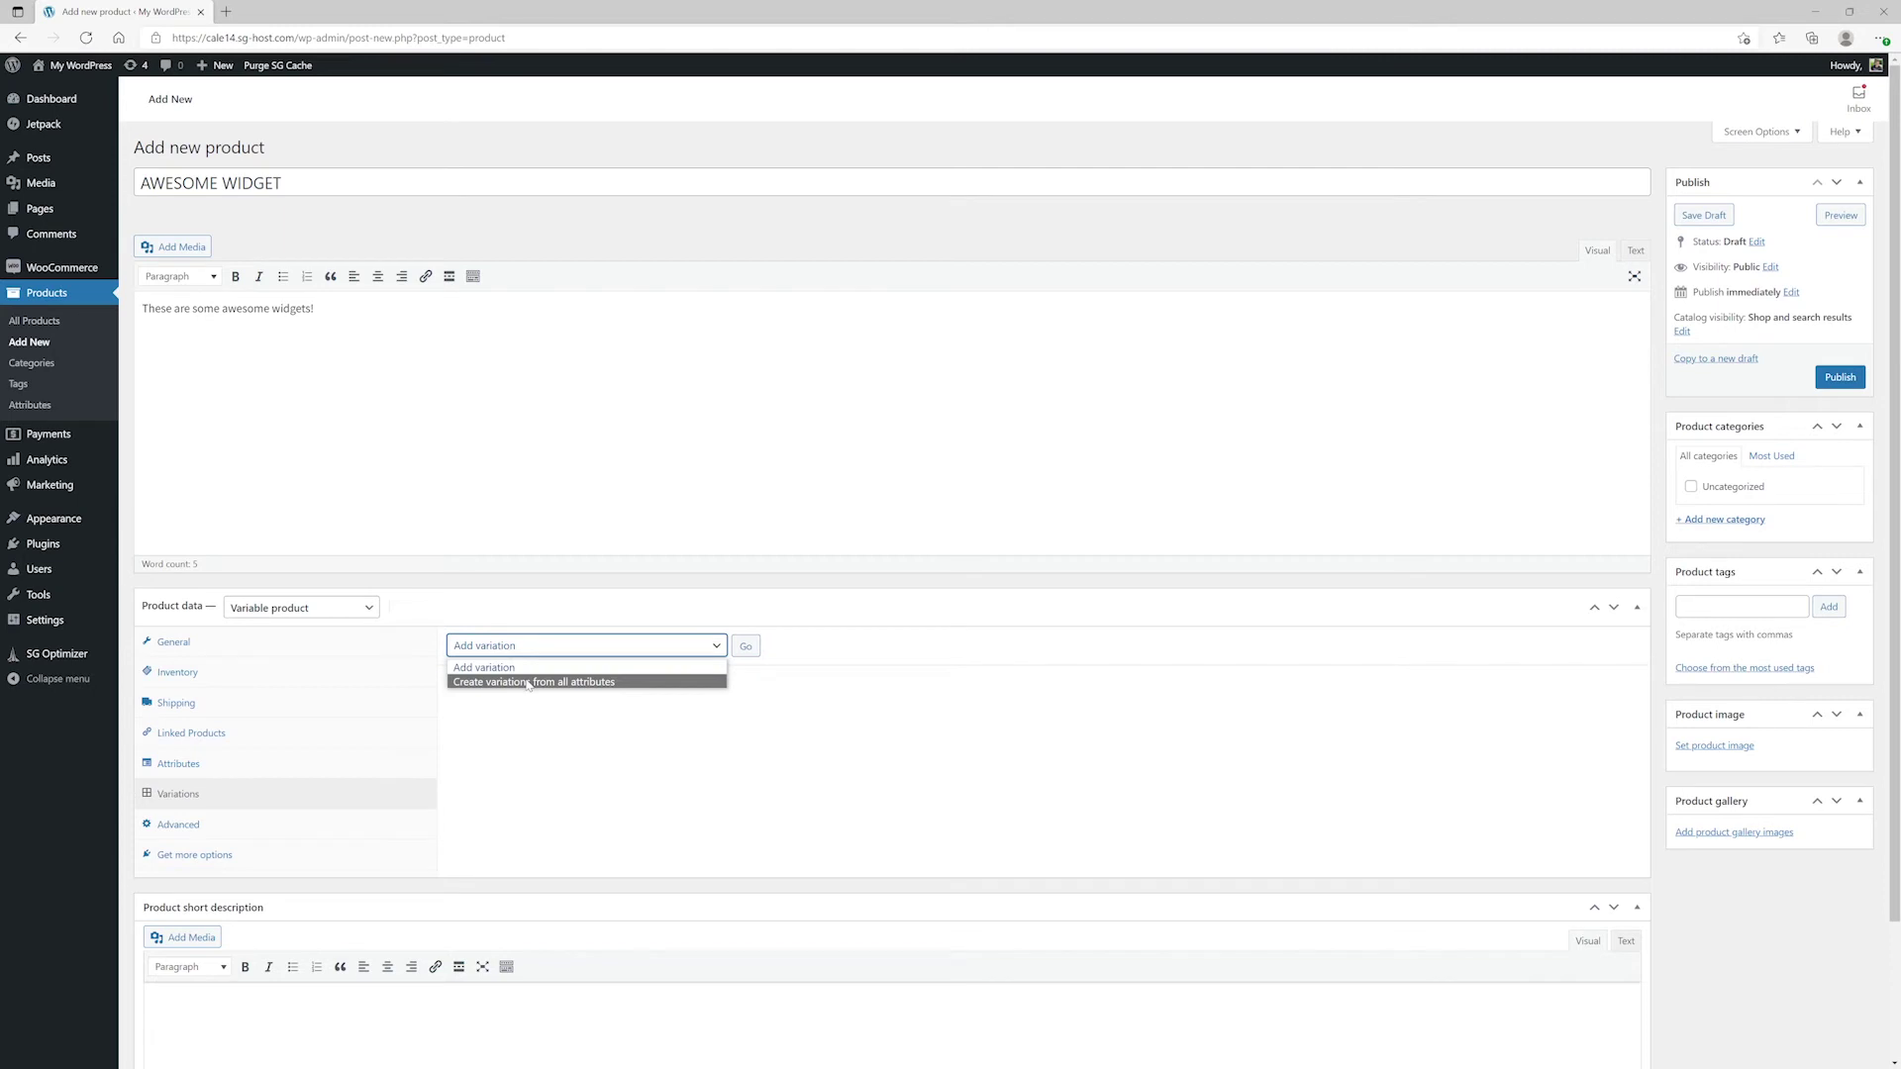
click(528, 682)
click(743, 649)
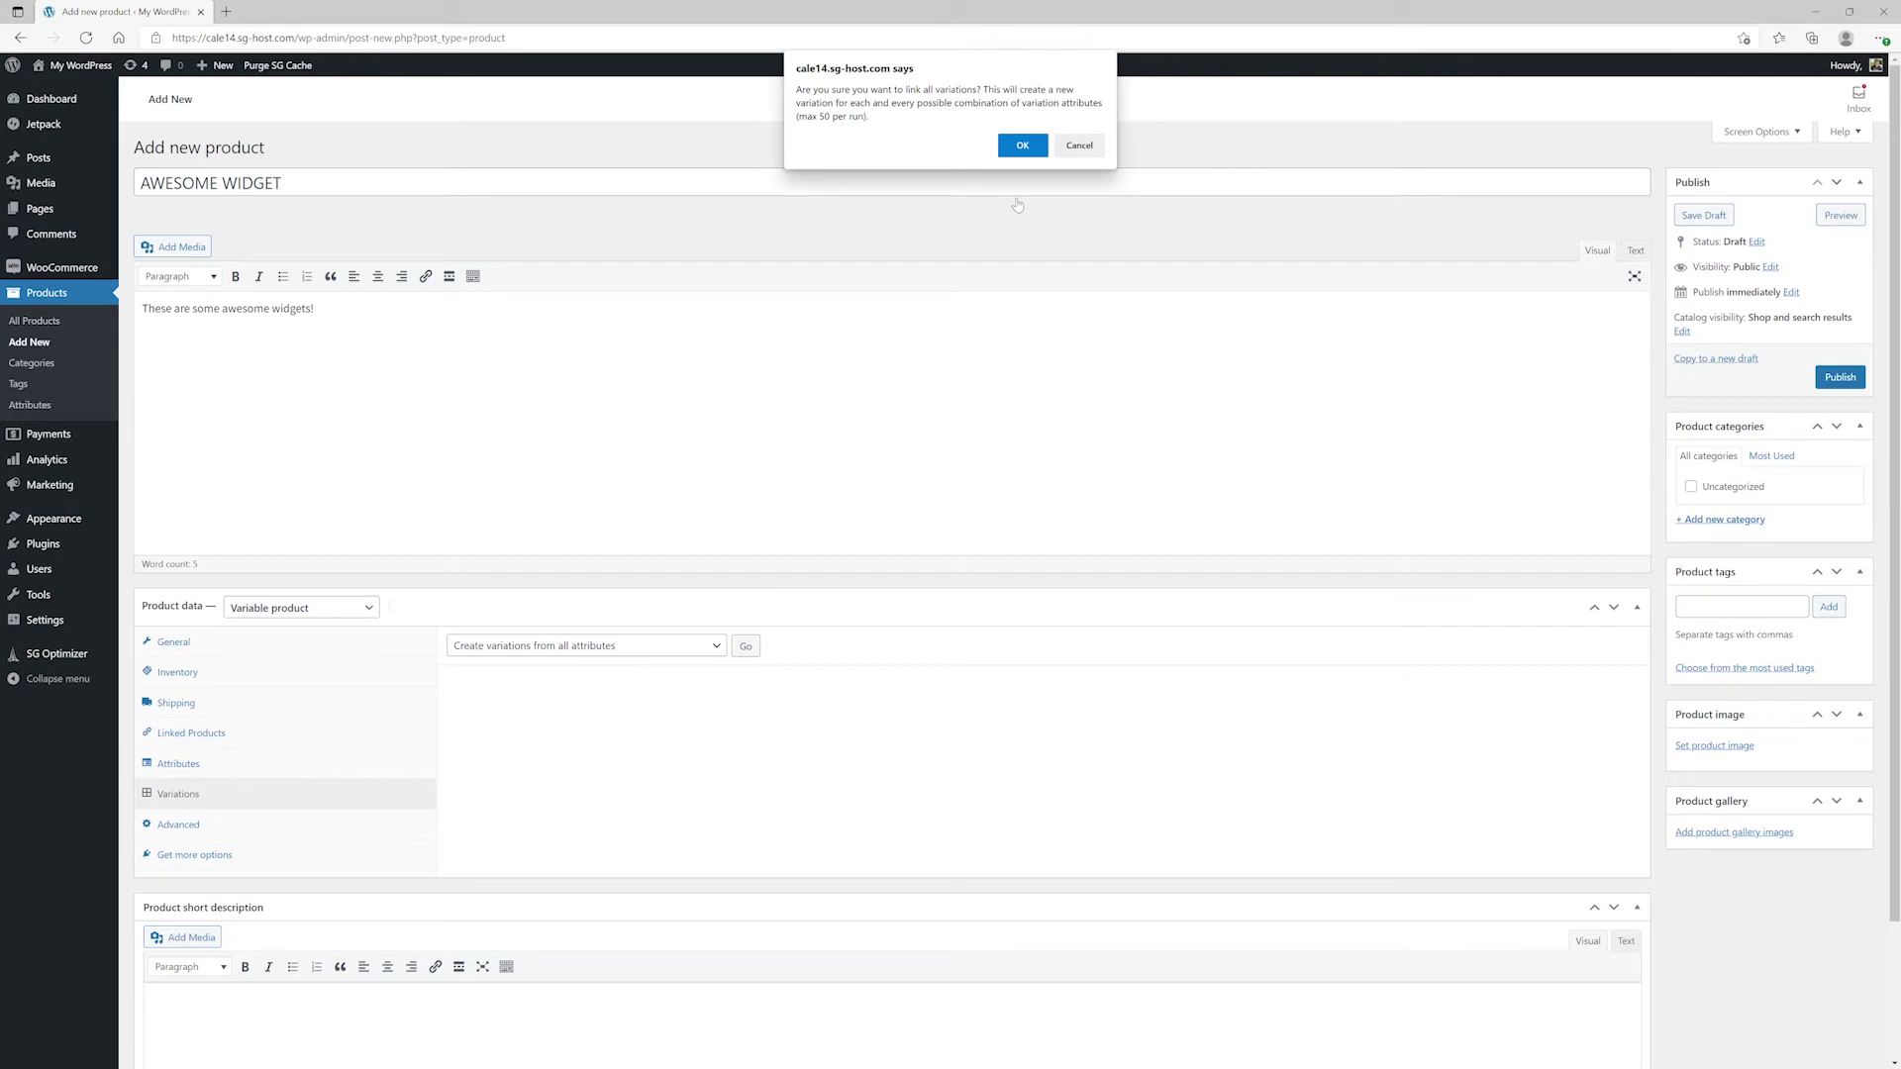
click(1021, 145)
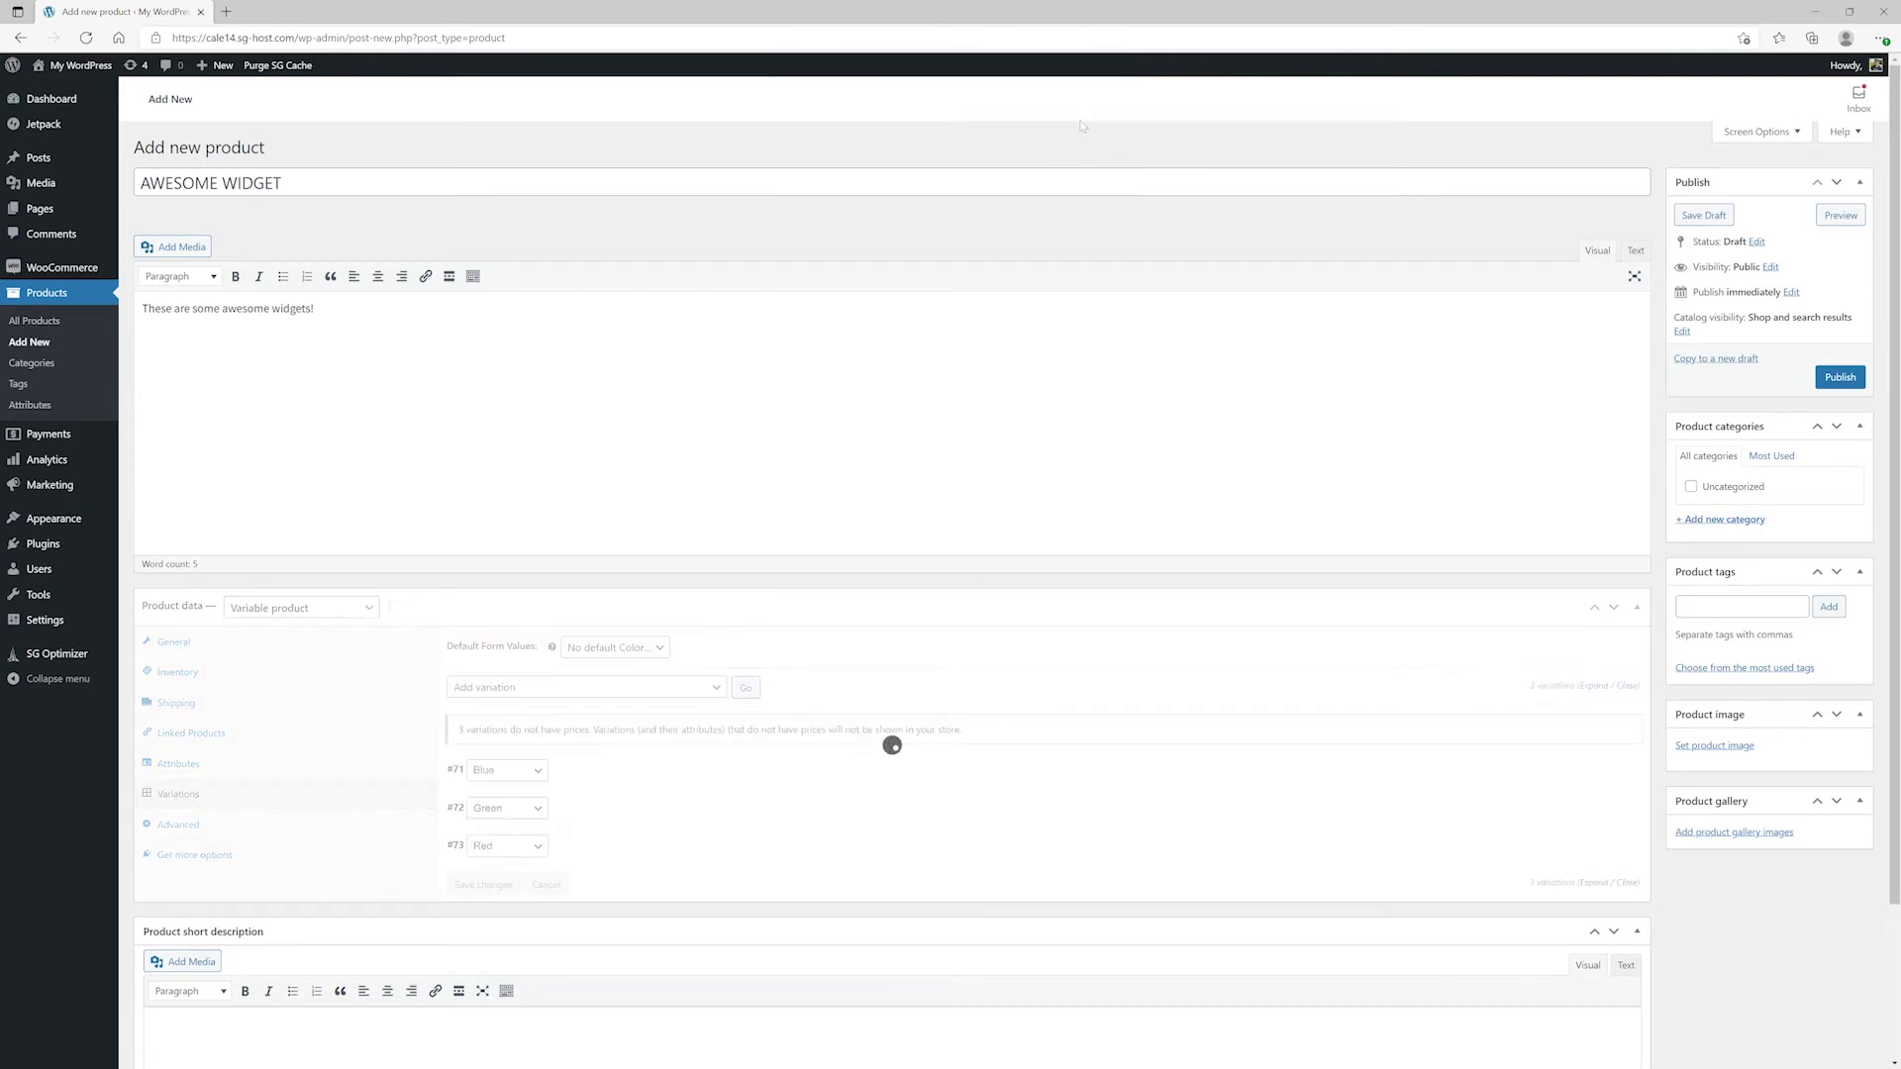
click(1591, 776)
scroll(1591, 775, down, 2)
- Give the Blue variation its -BLU SKU, the blue image and a 4.95 regular price, then save
click(1347, 688)
text(AWESOMEWID)
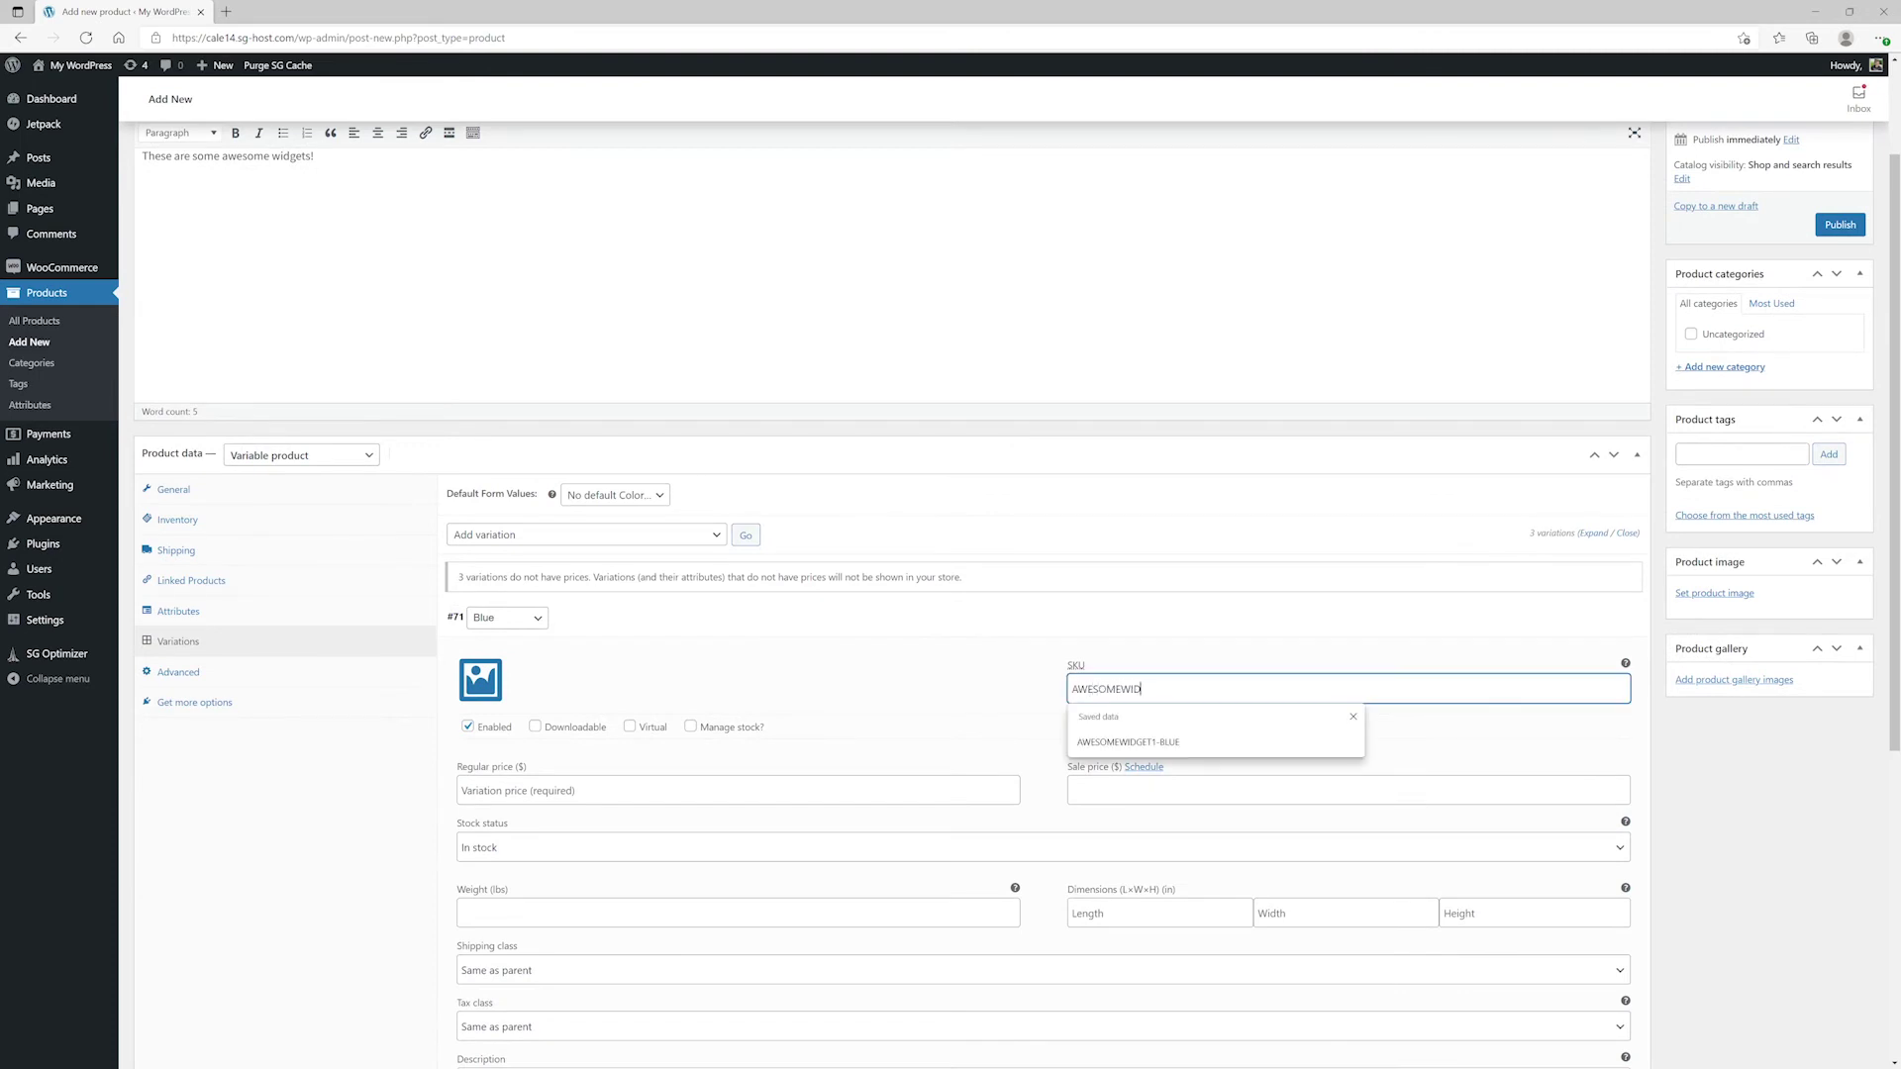
text(GET-BLUE)
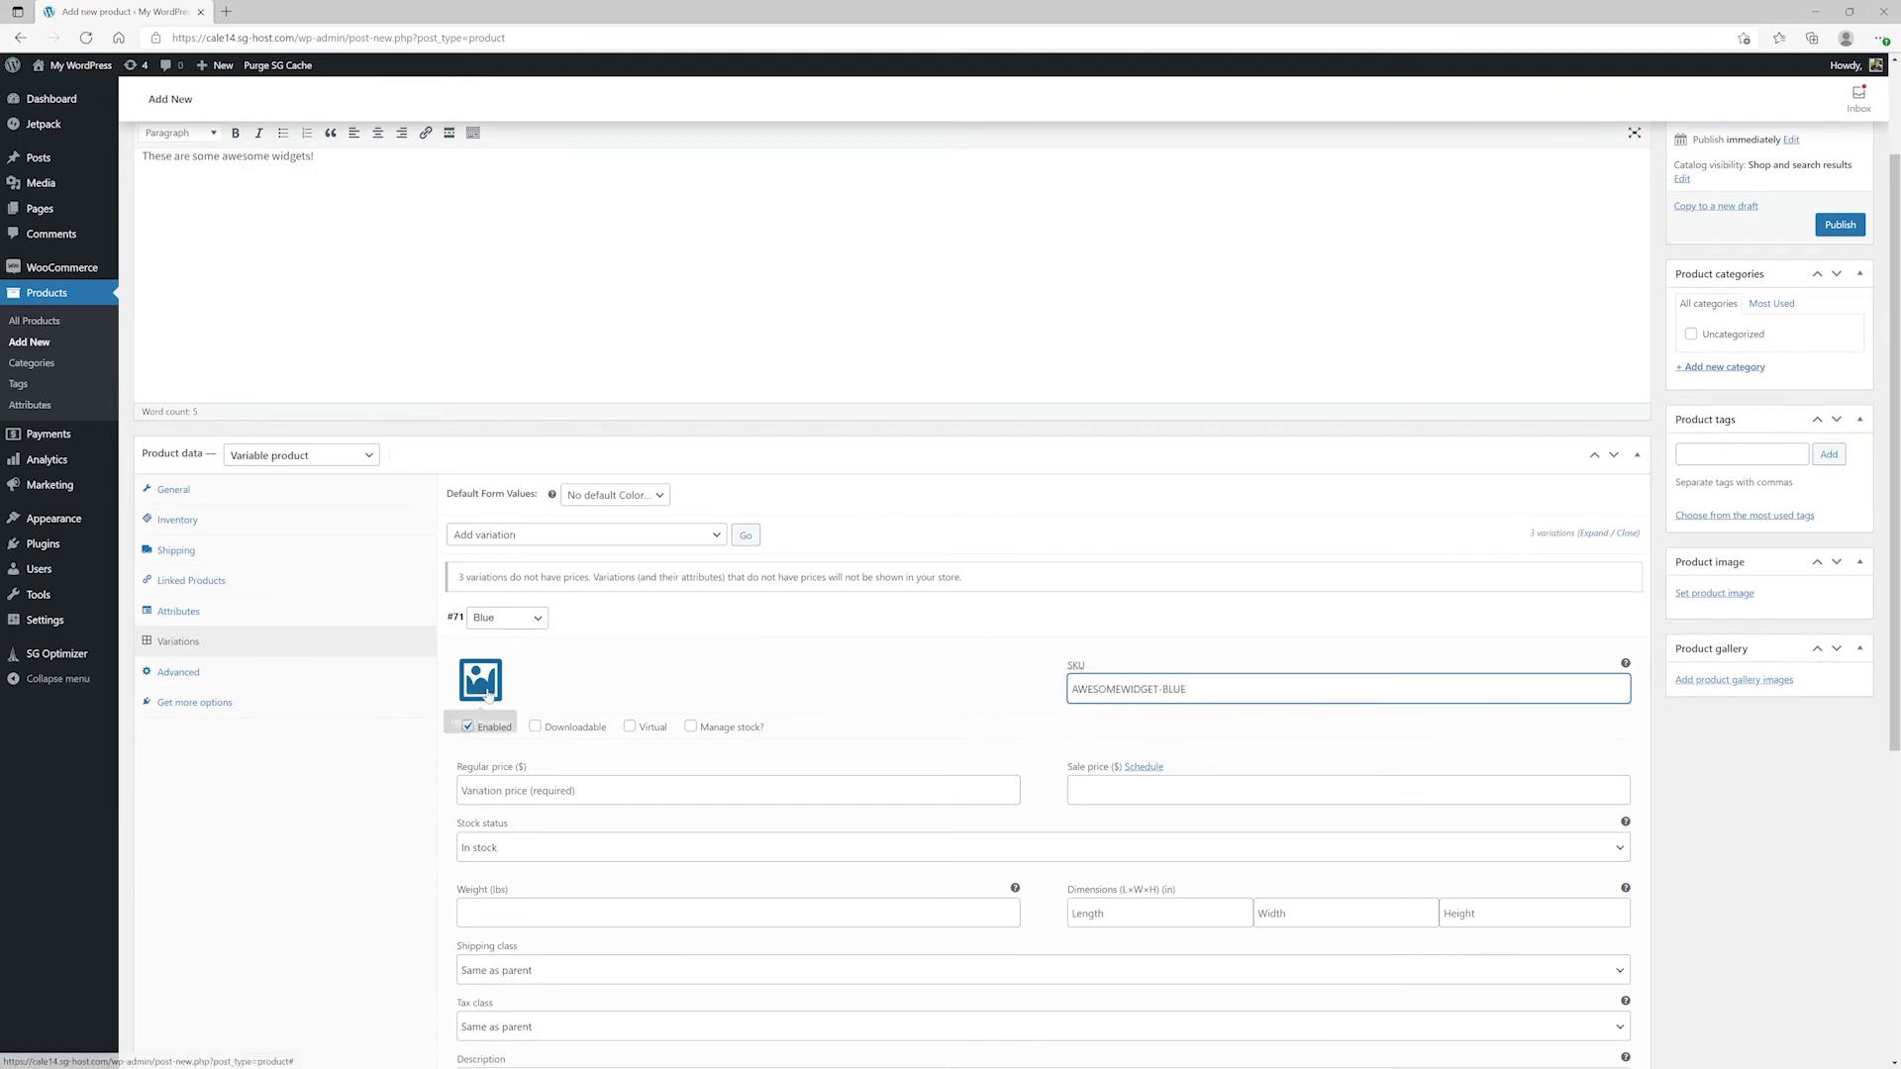
click(480, 679)
click(366, 262)
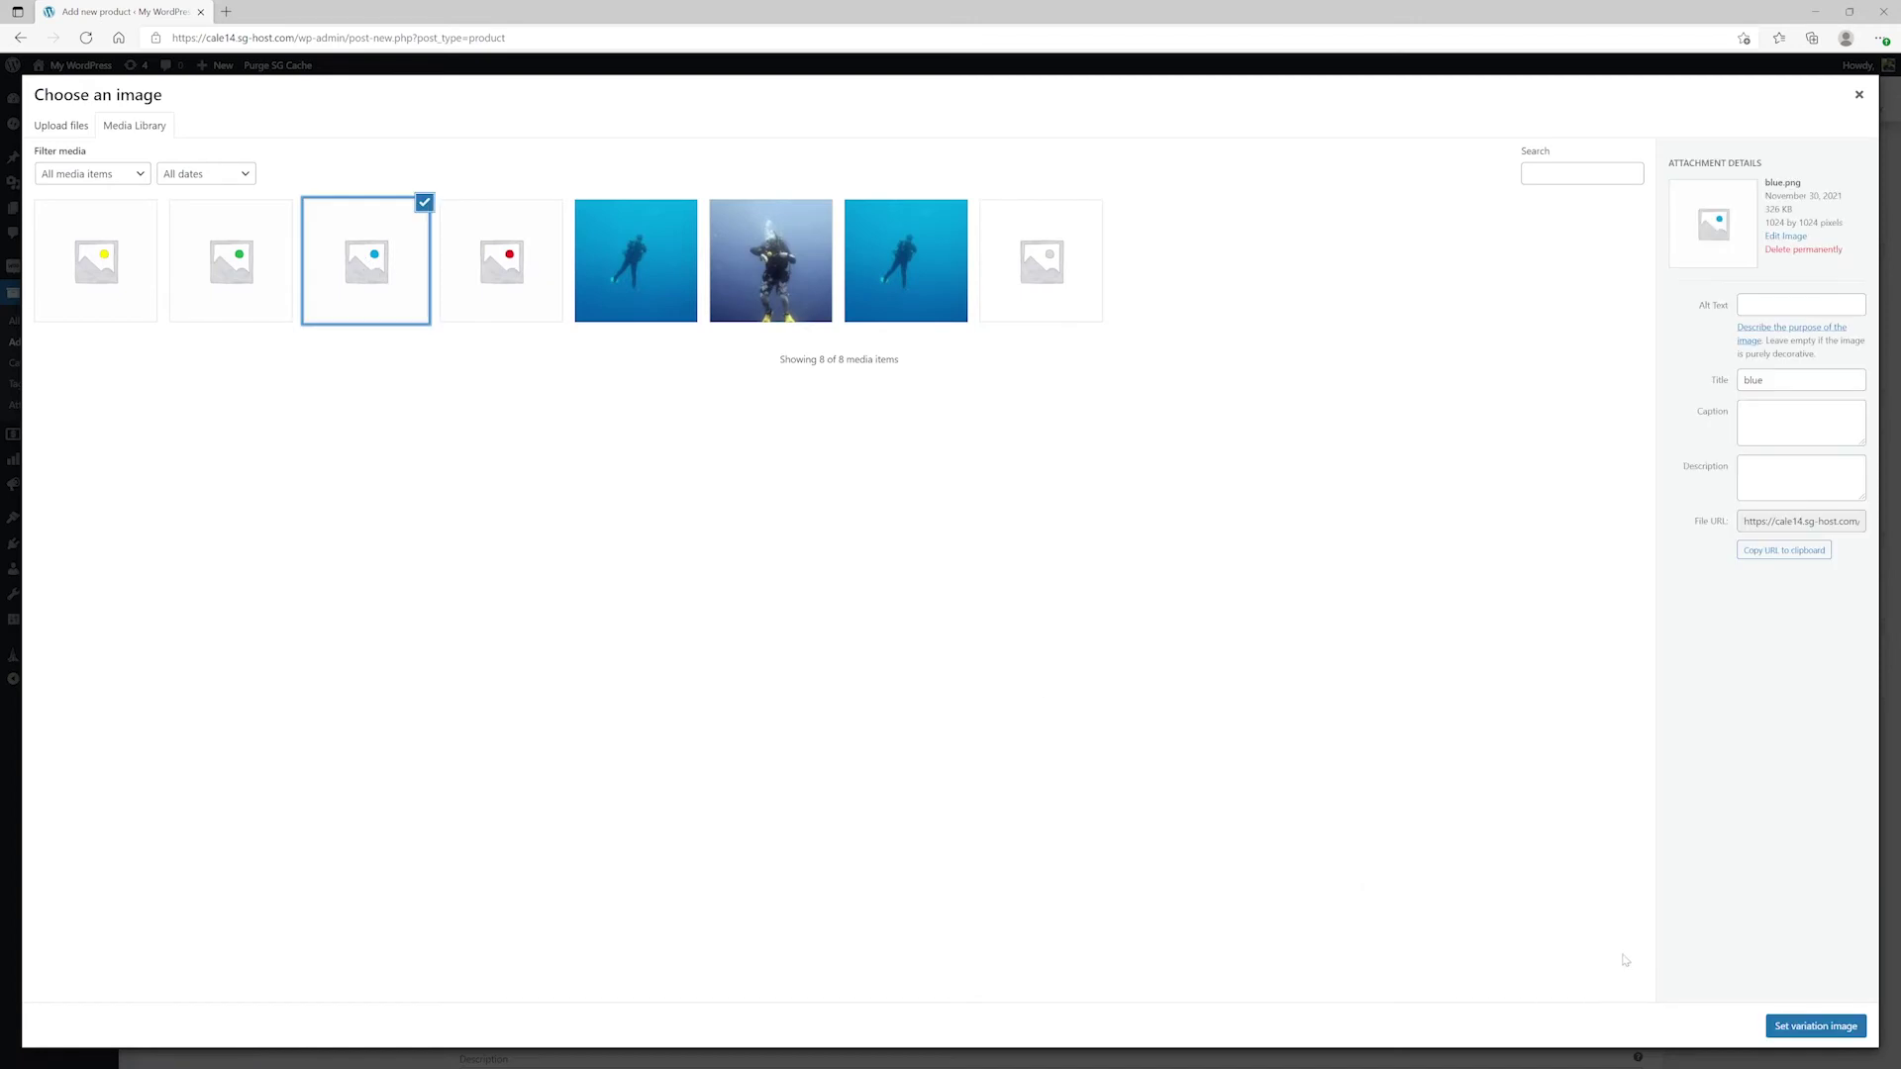
click(1782, 1031)
click(763, 790)
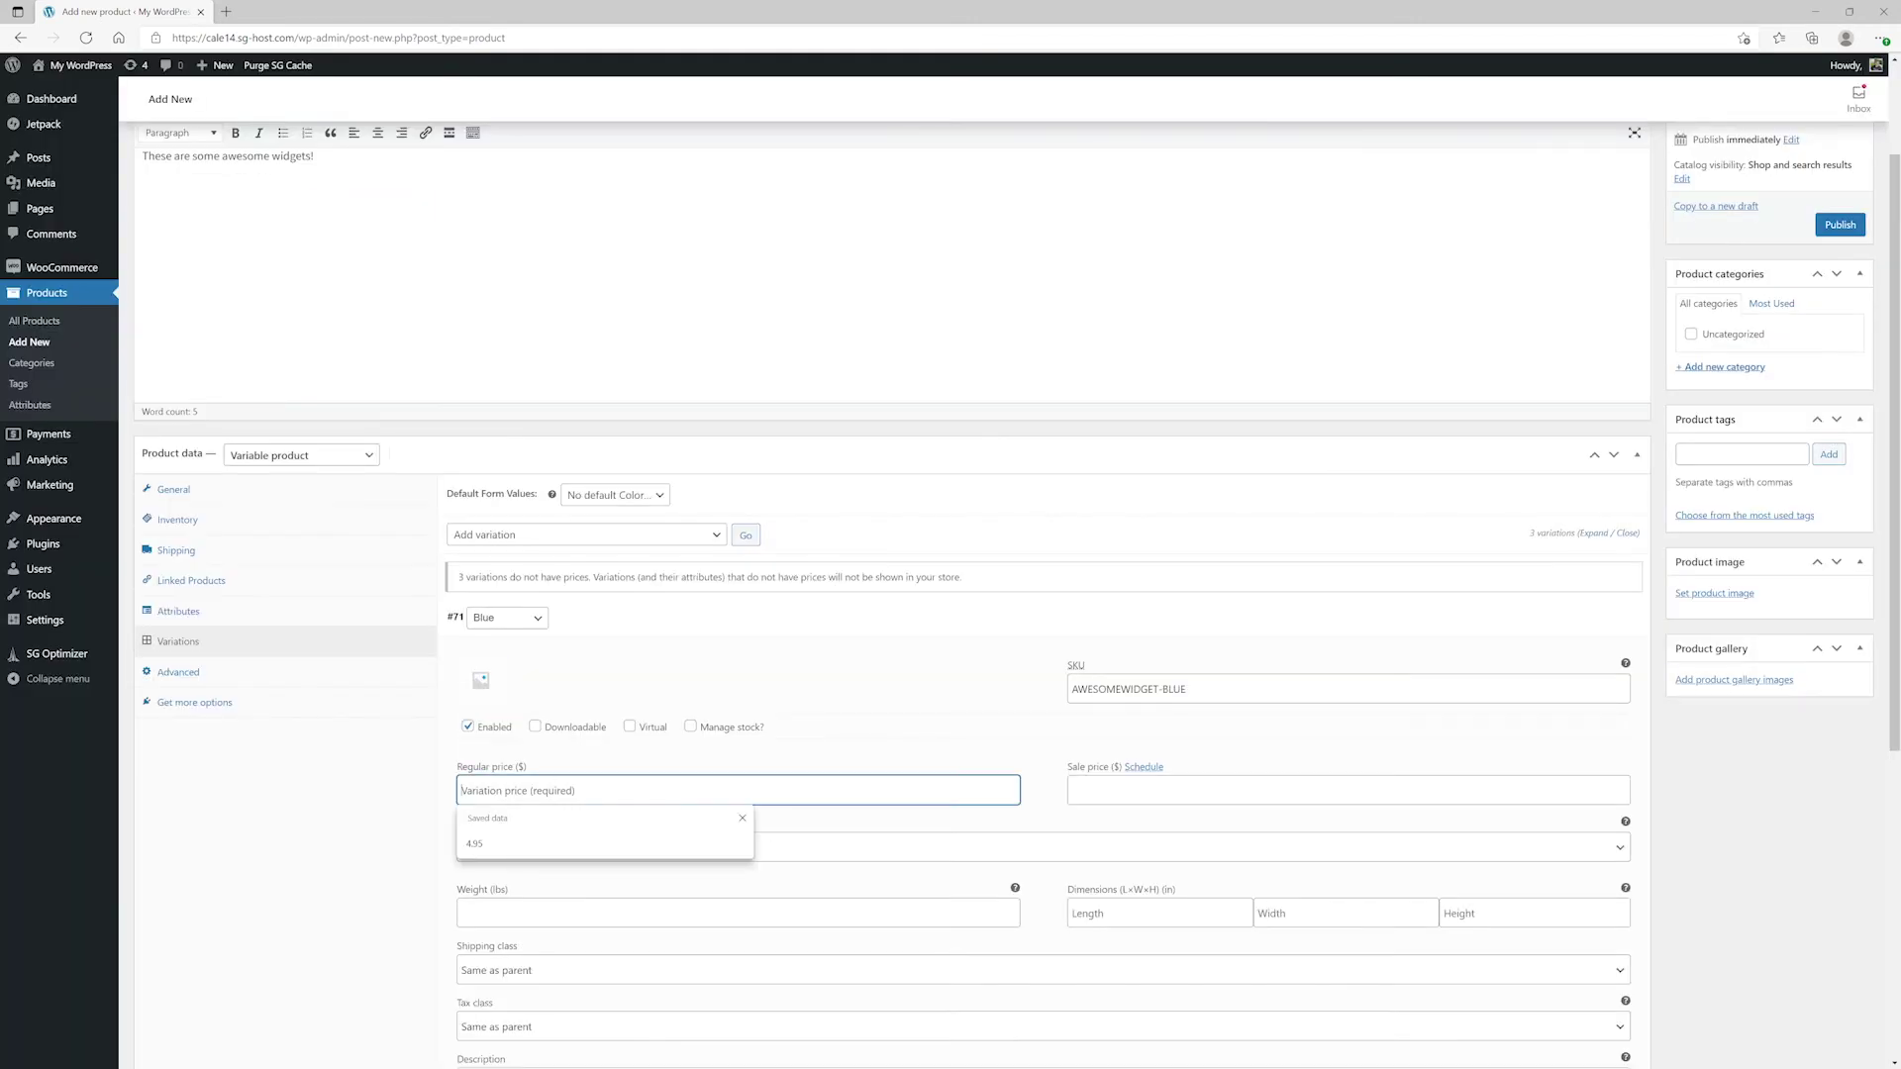
text(4.95)
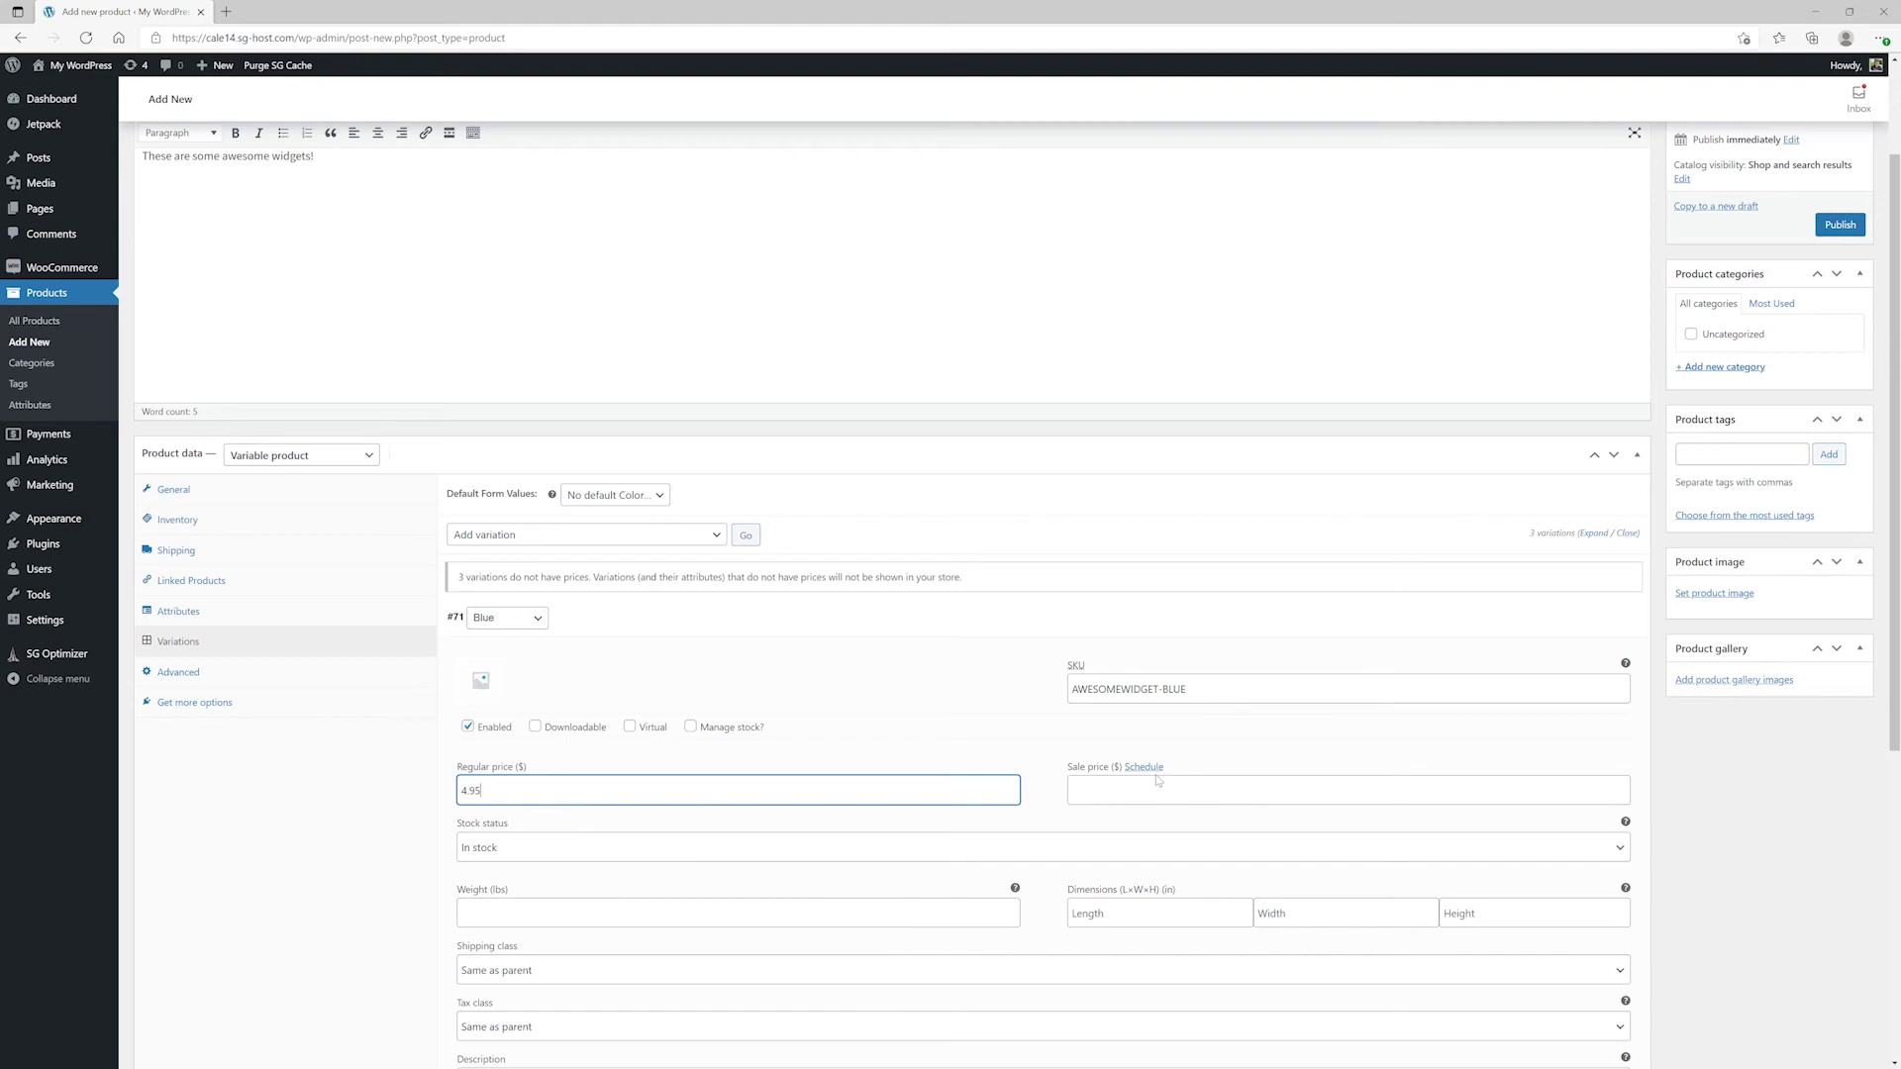
scroll(1751, 843, down, 4)
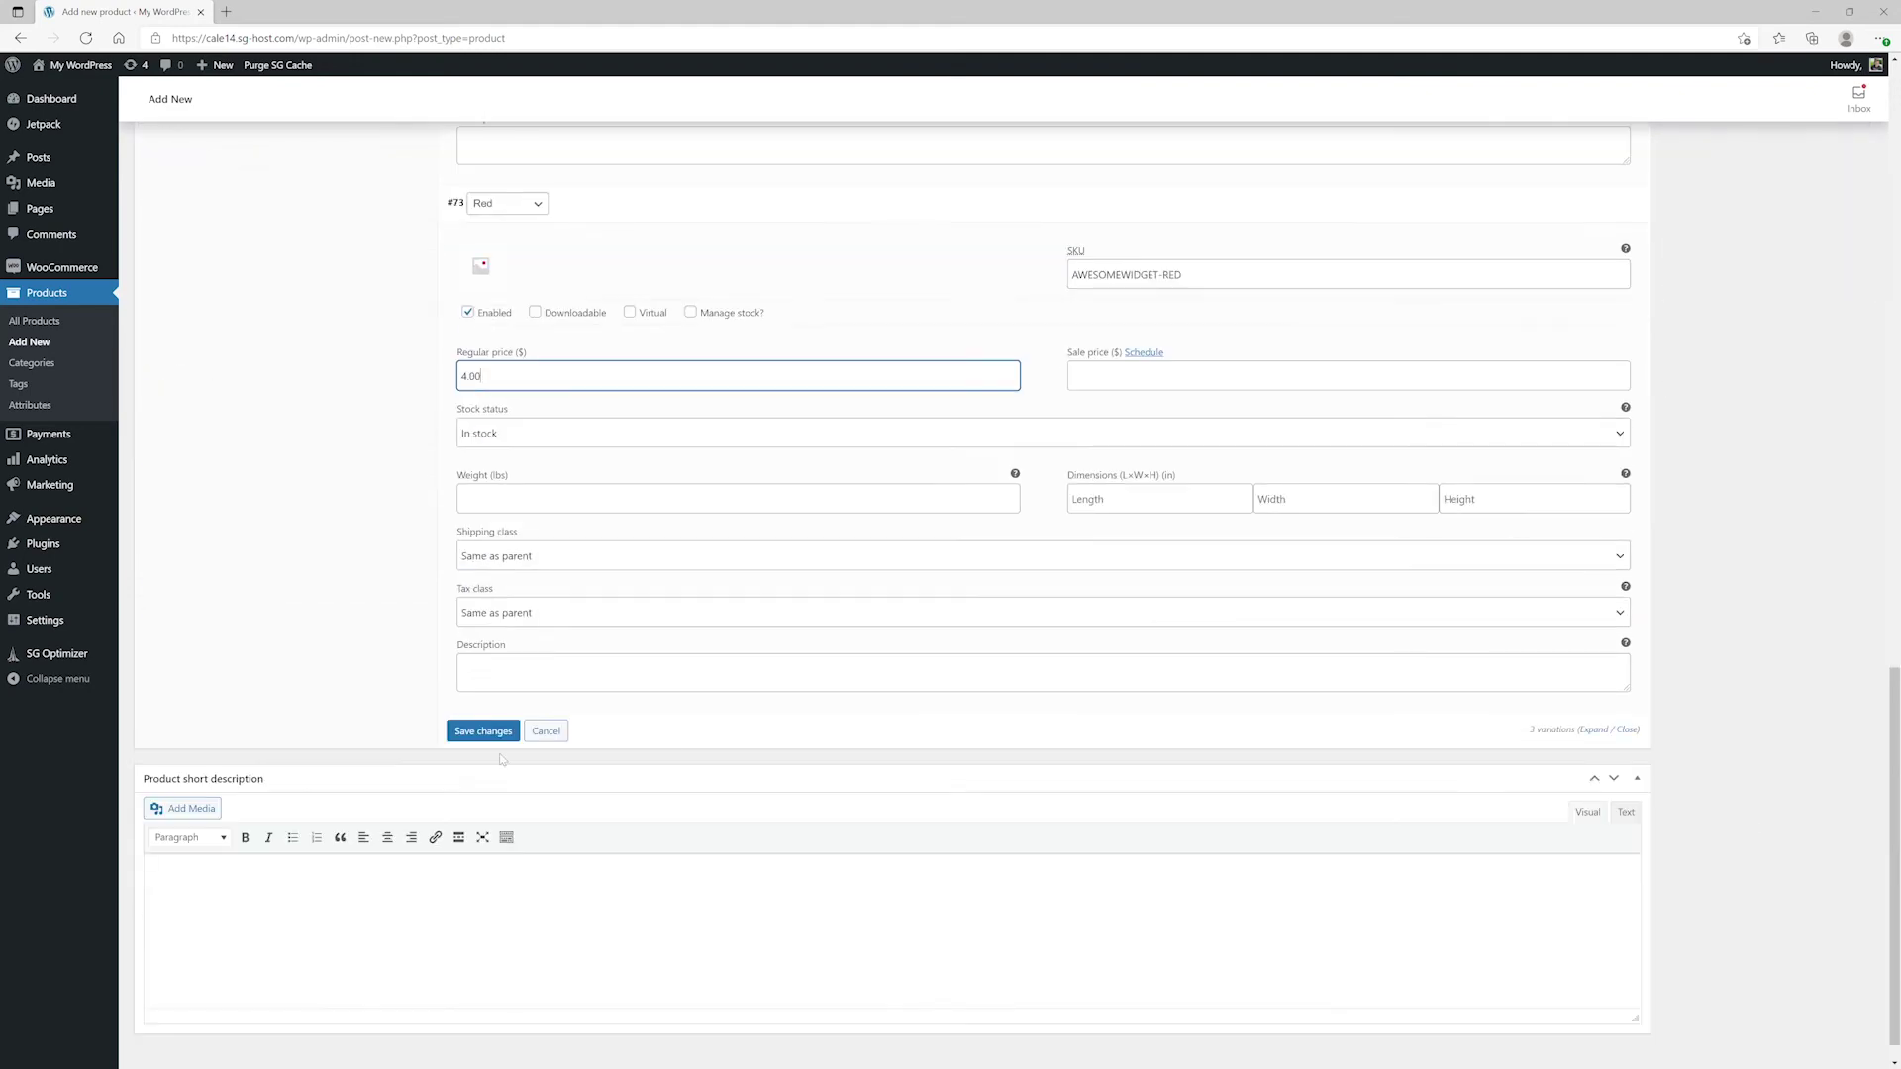
click(501, 737)
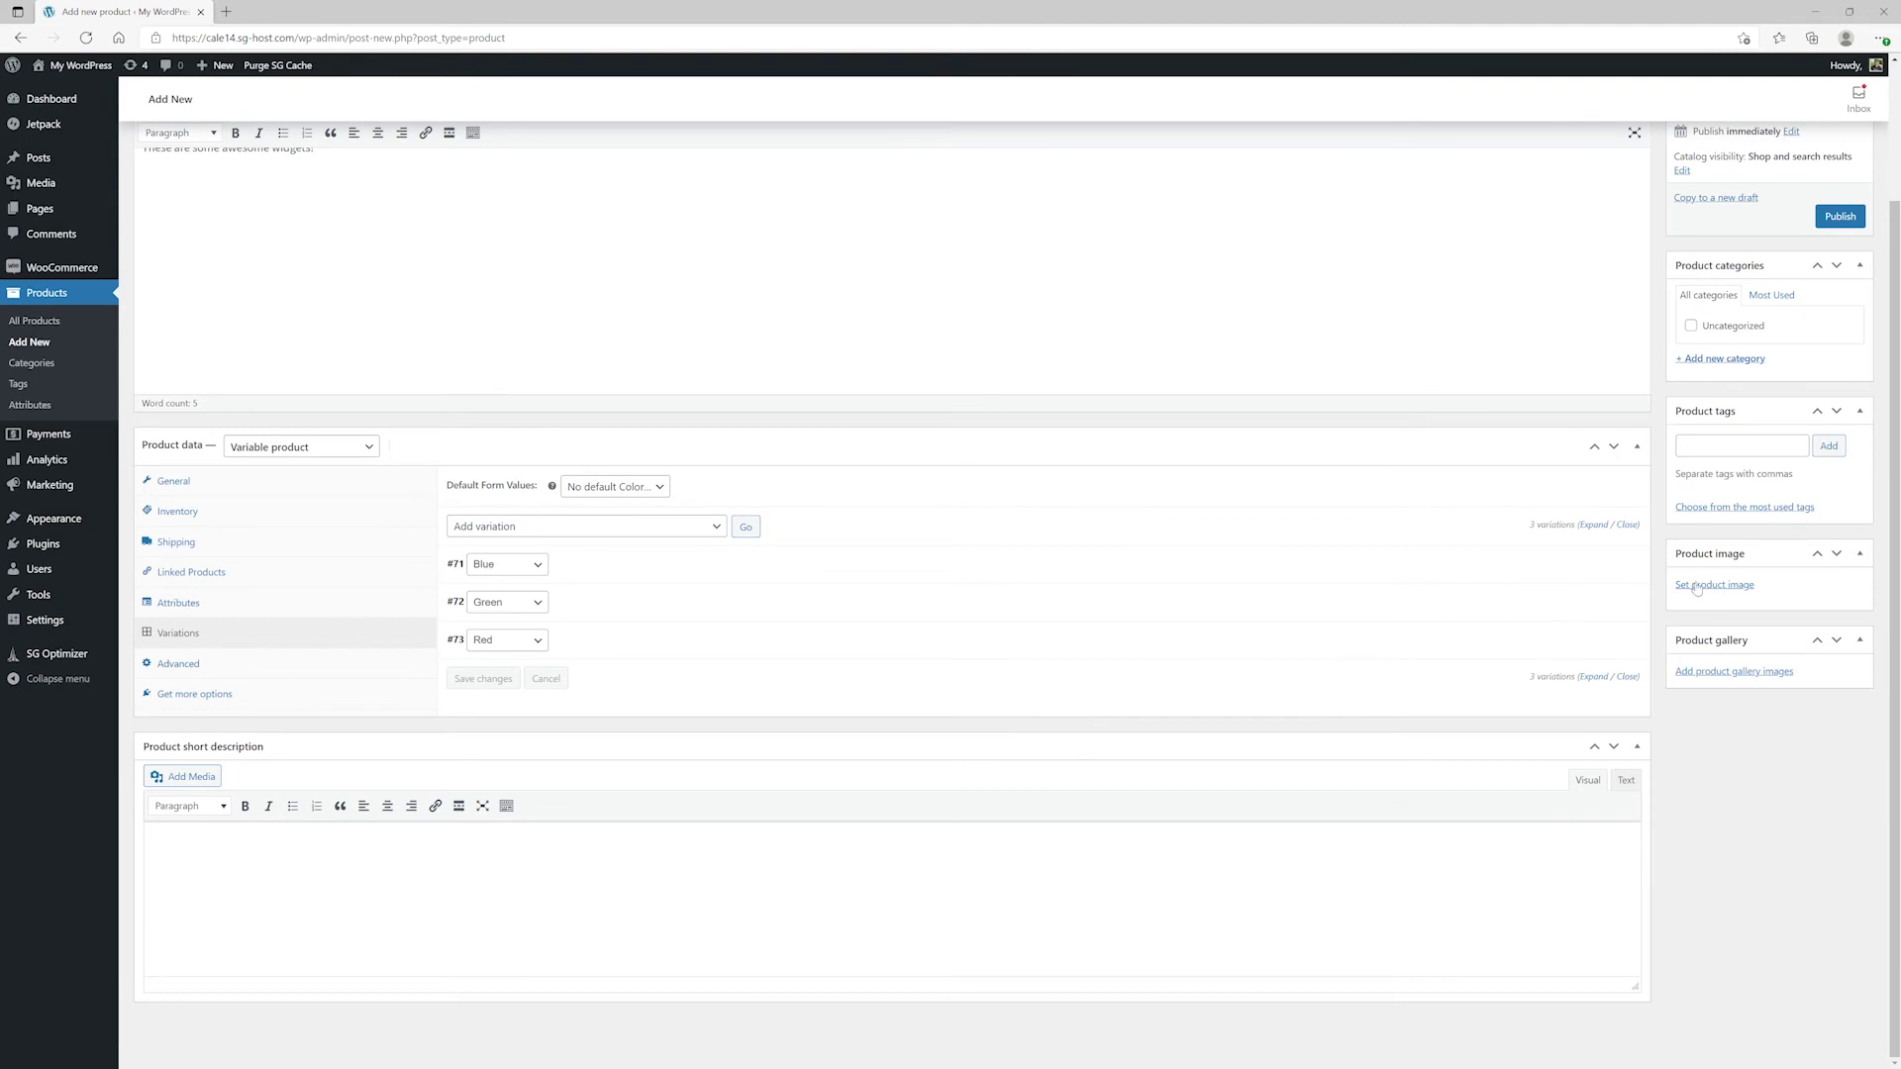
- Set the placeholder as product image, publish AWESOME WIDGET and view it on the storefront
click(1699, 588)
click(1040, 260)
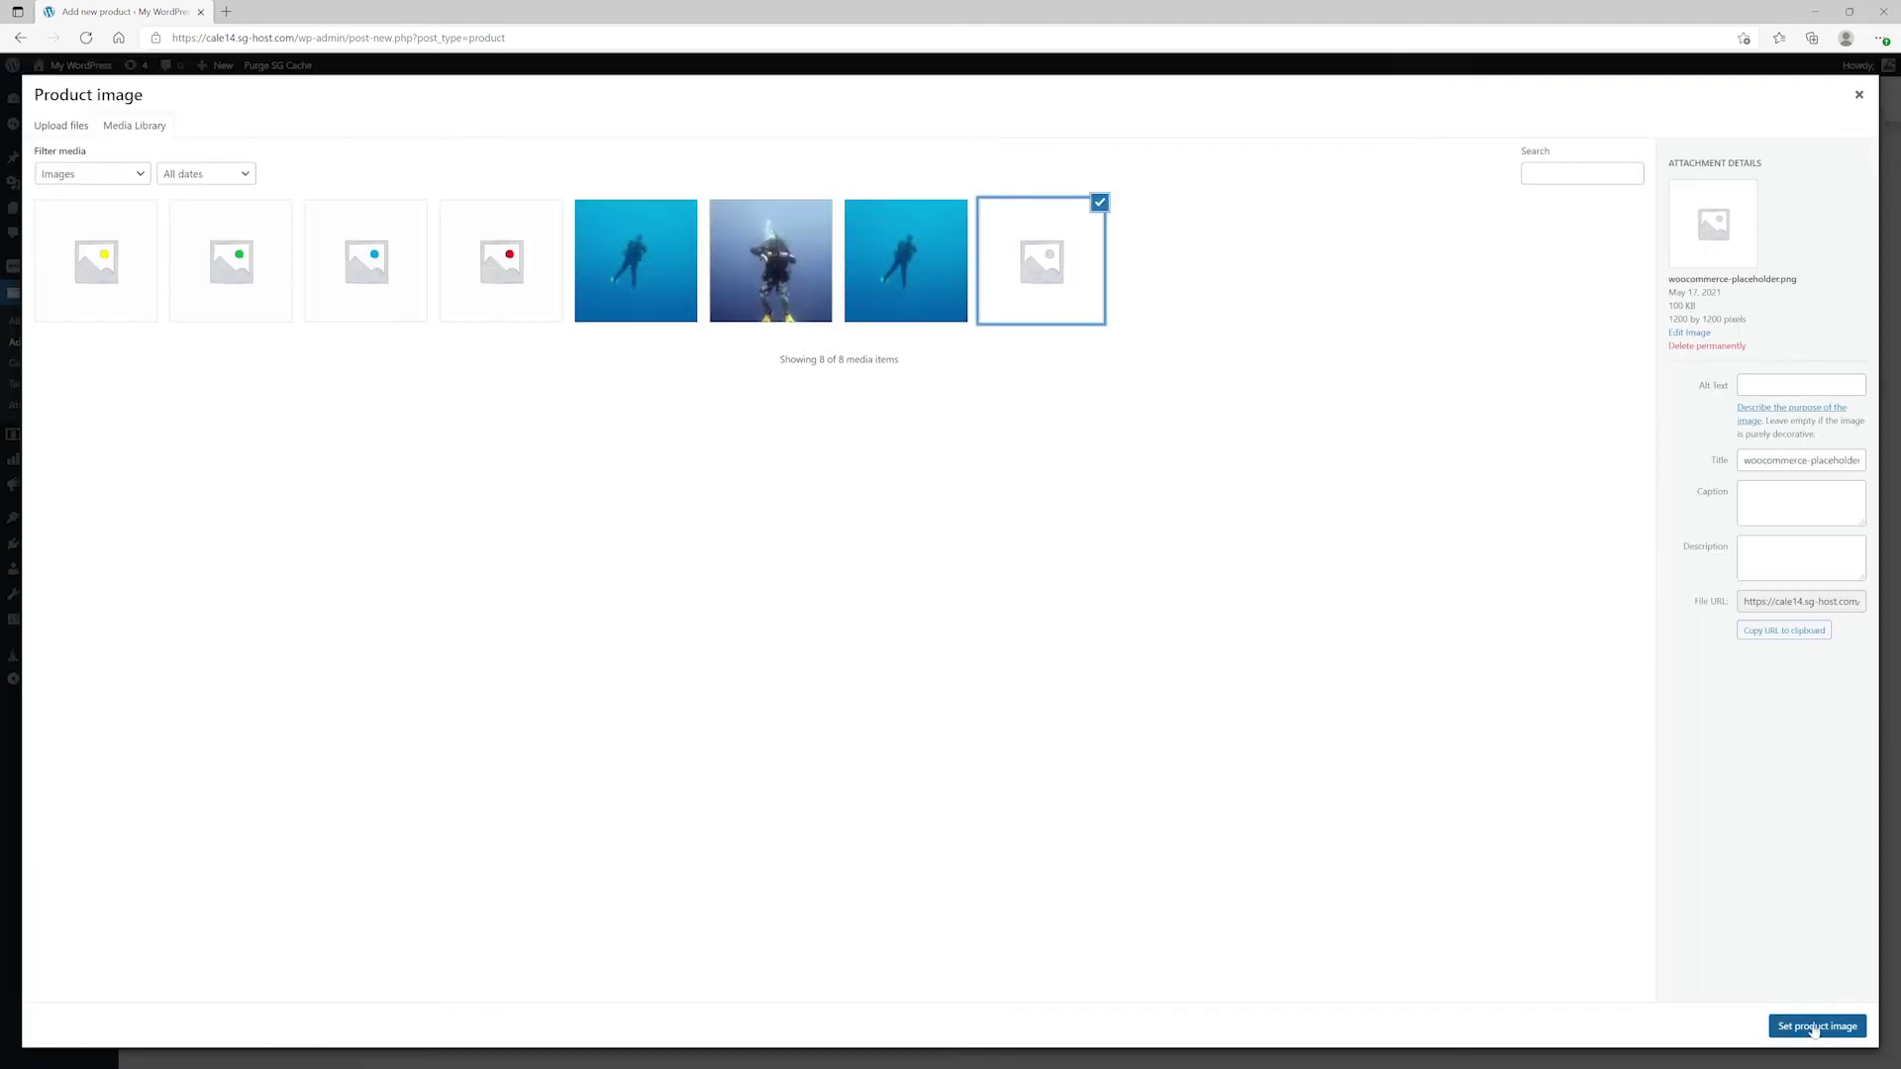
click(1817, 1026)
click(1839, 223)
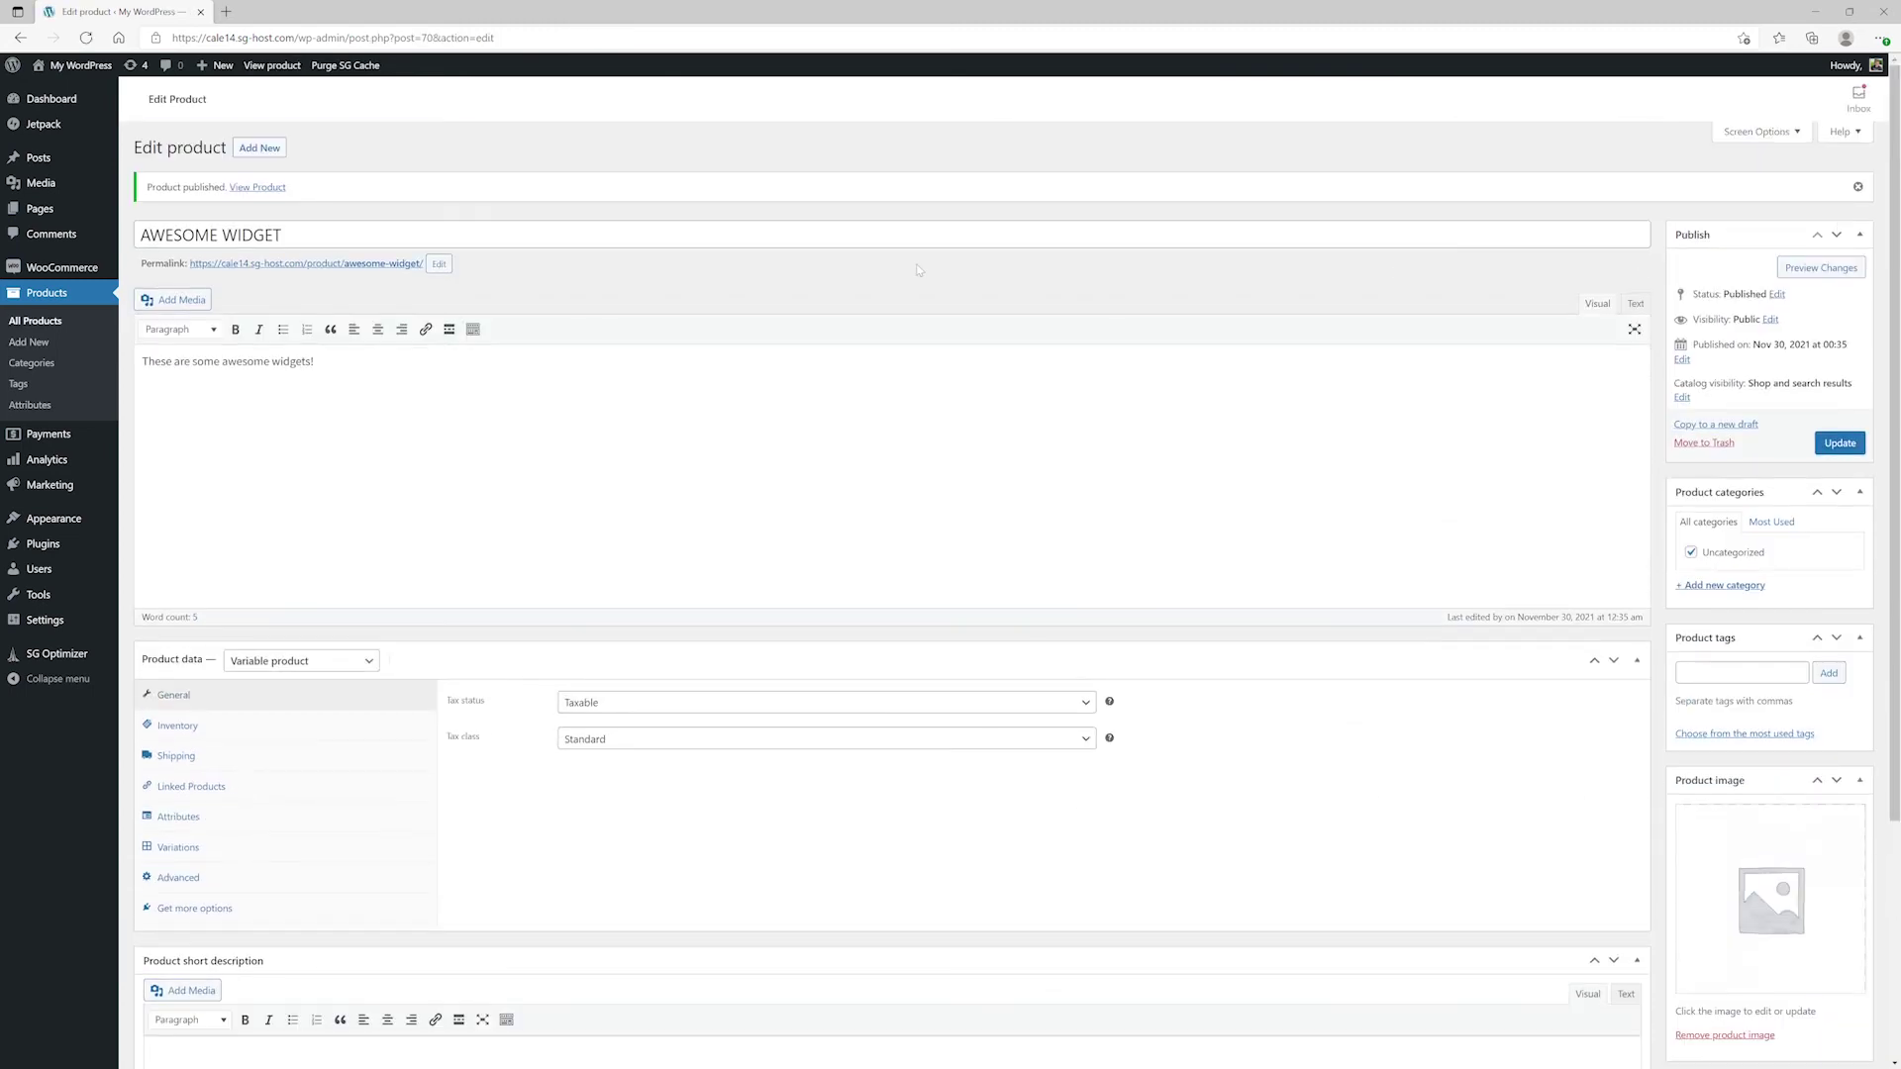
click(405, 267)
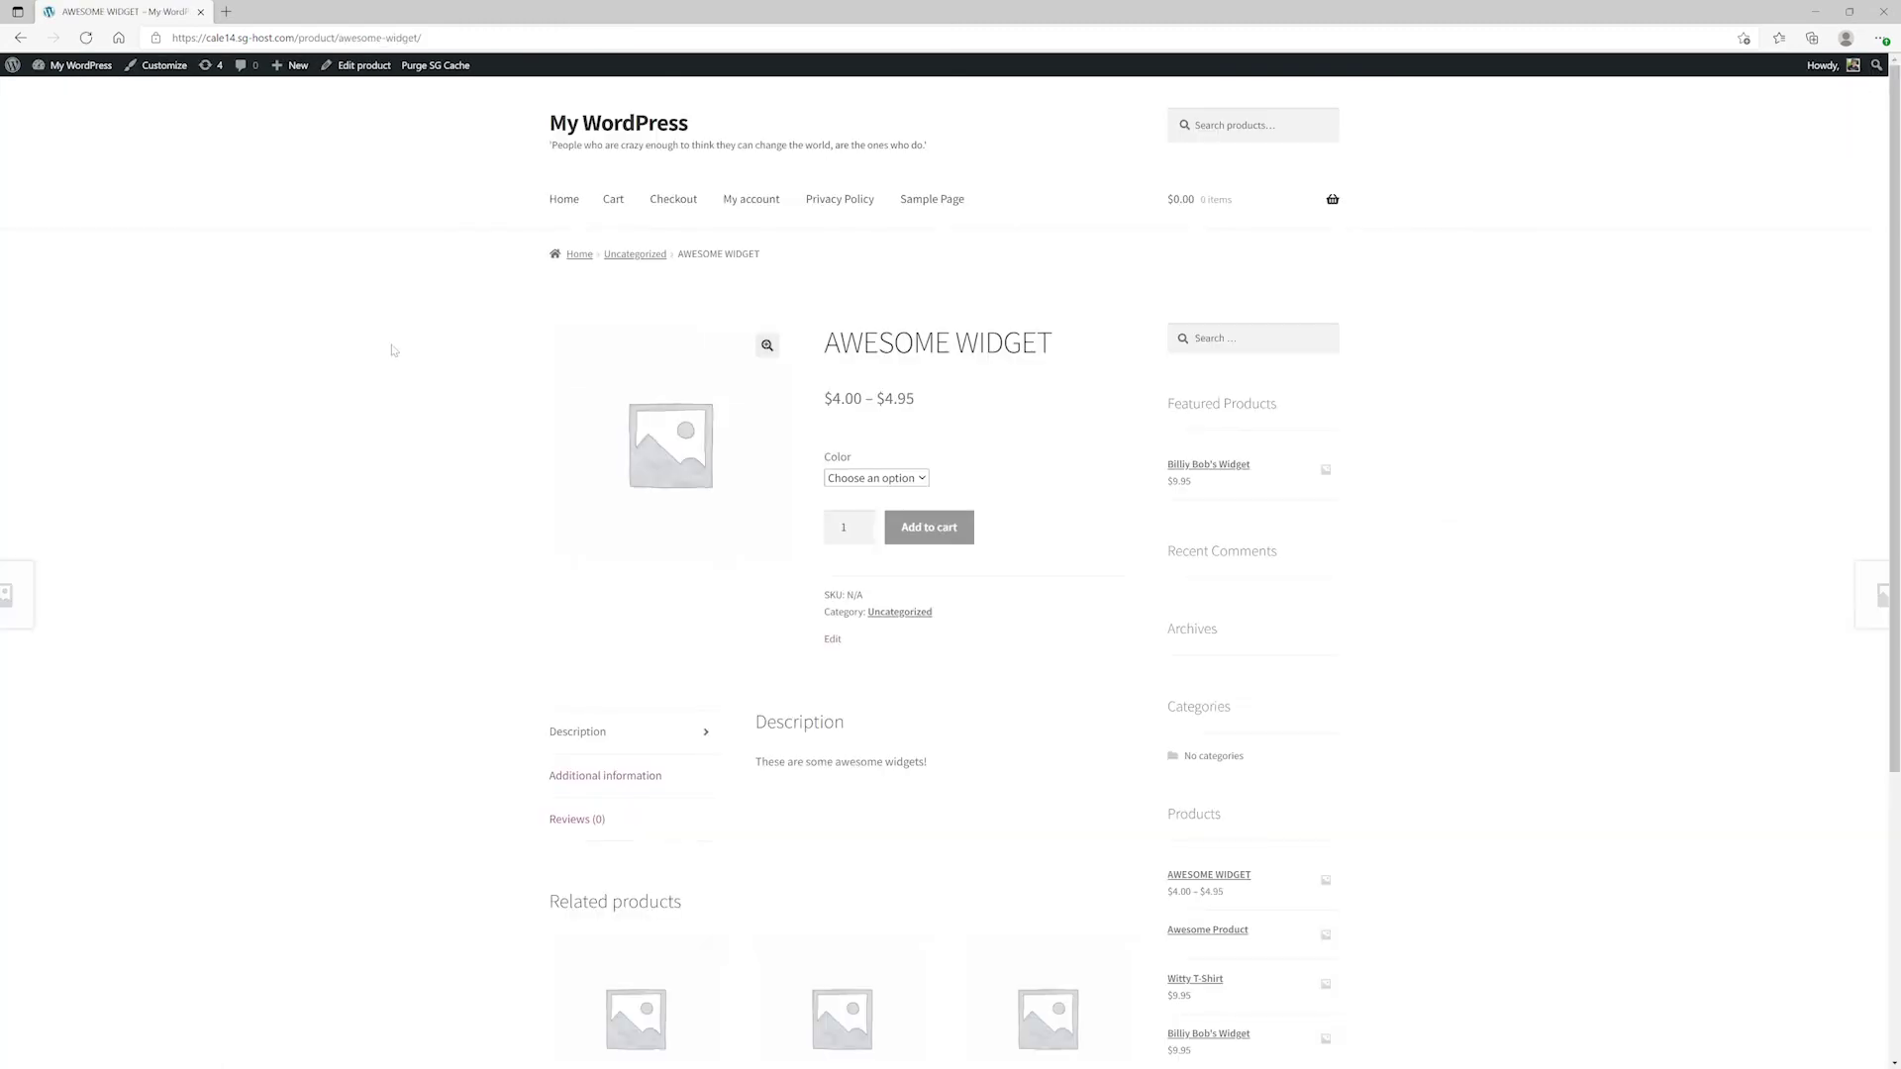